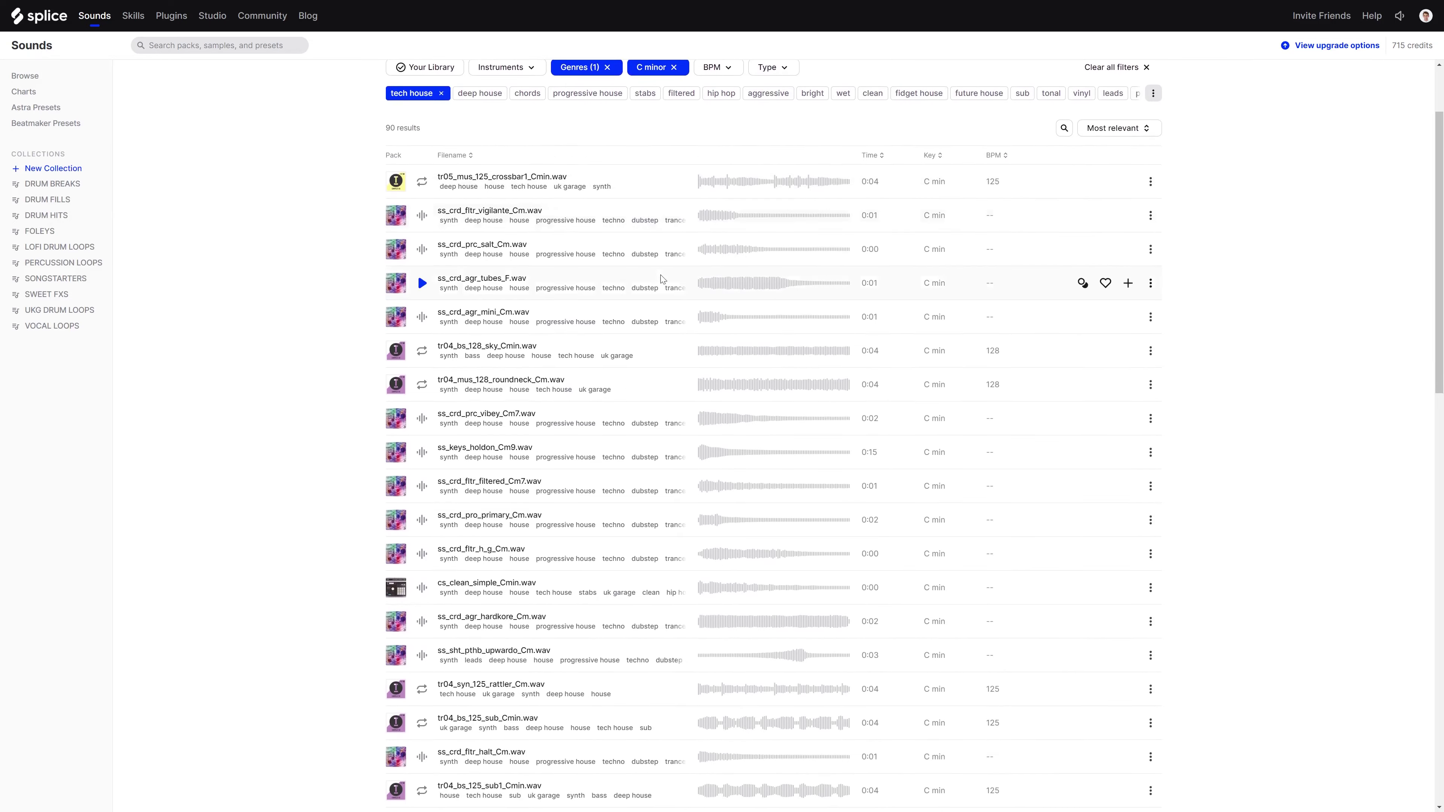
- Preview the samples ss_crd_agr_tubes_F.wav and tr04_bs_128_sky_Cmin.wav in the tech house, C minor results
click(421, 228)
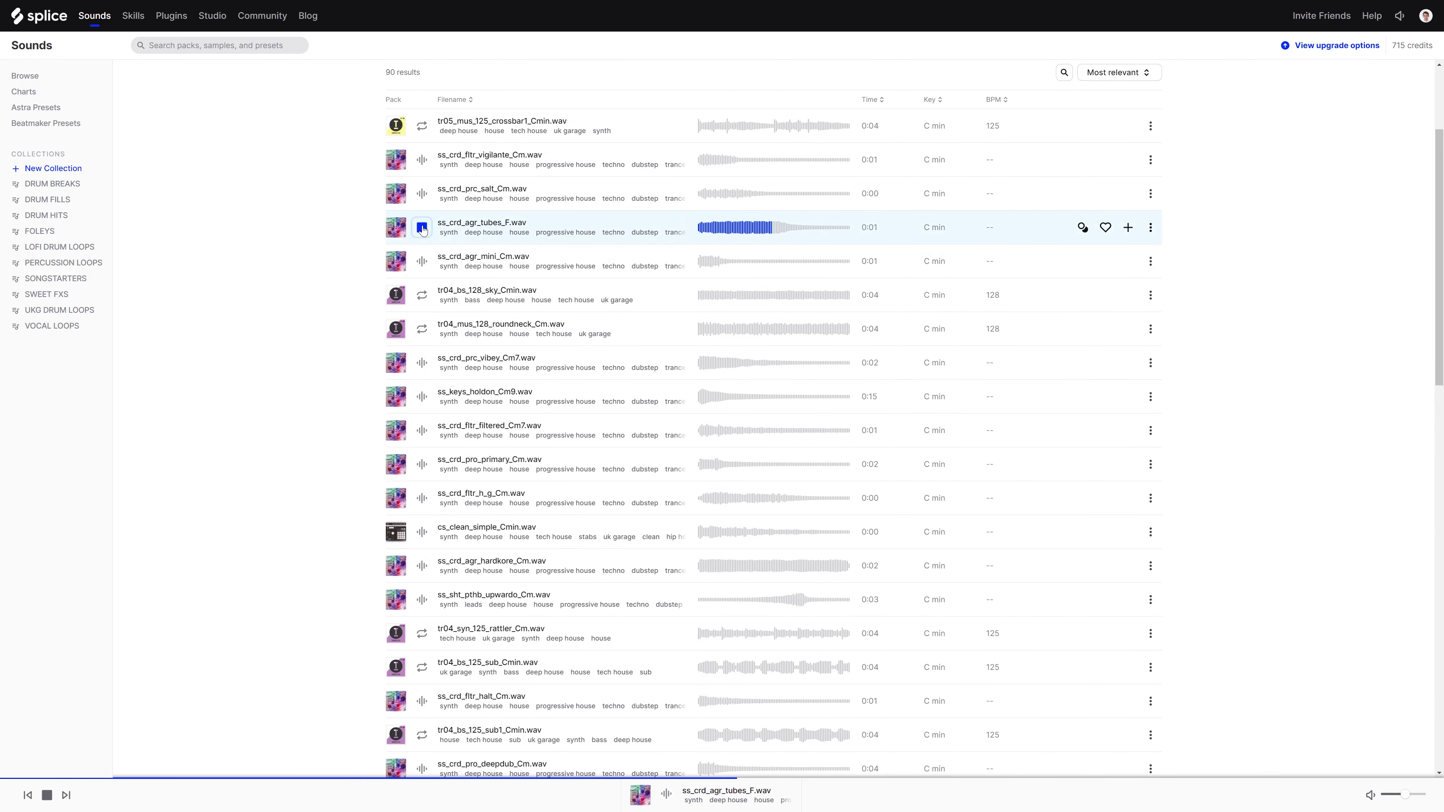
click(421, 295)
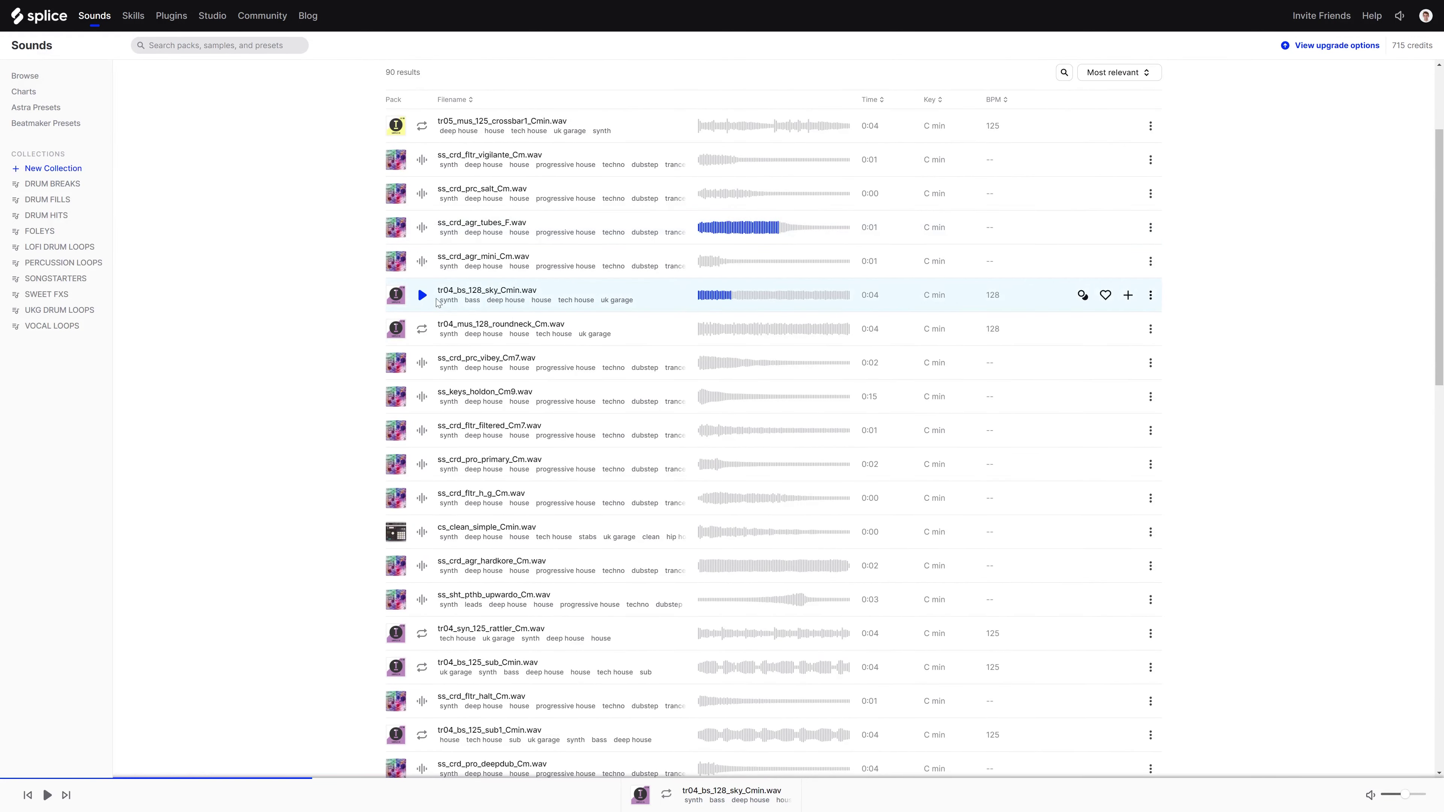
scroll(477, 370, down, 2)
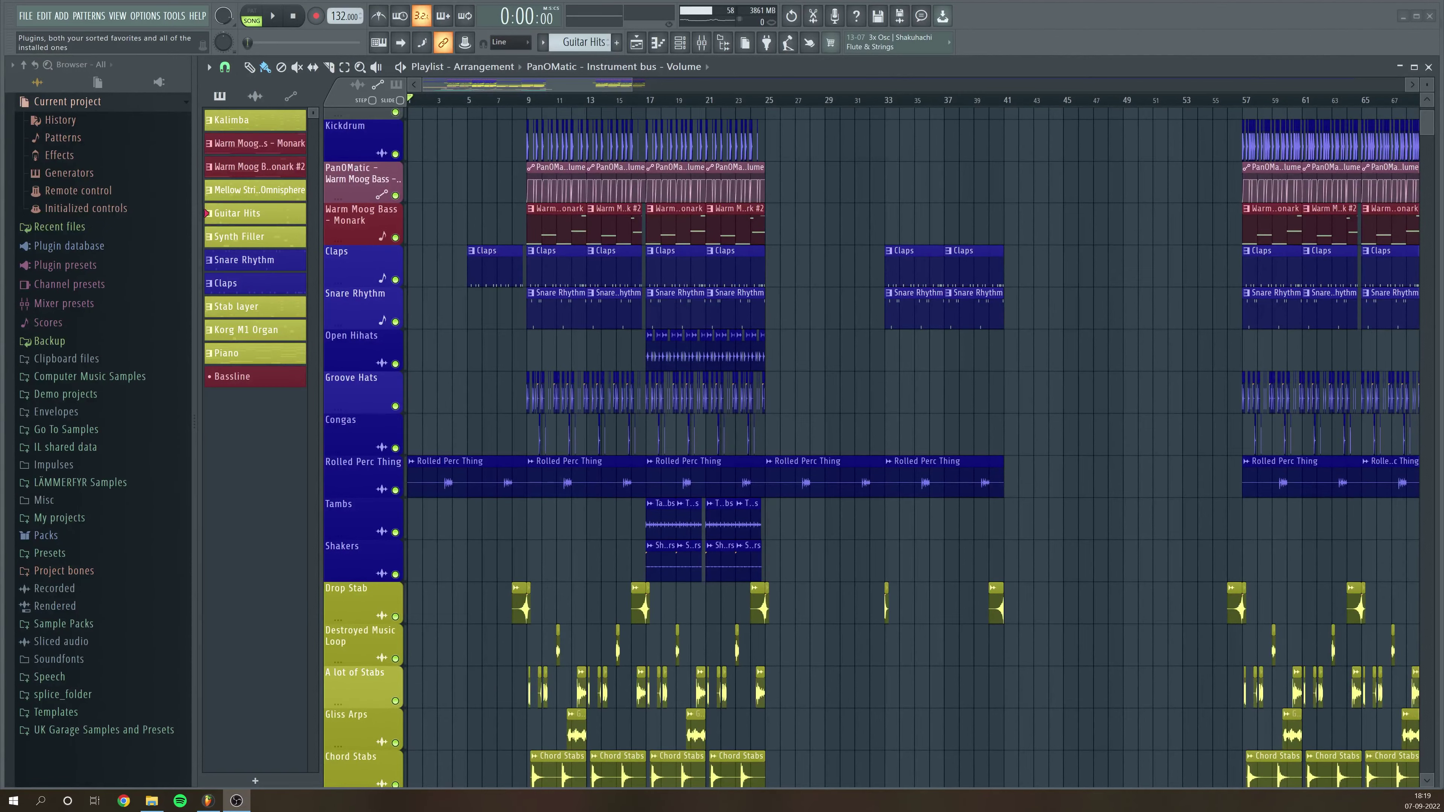
- Play the full arrangement from bar 5 through the first drop up to bar 17, and stop playback
mouse_move(542, 86)
mouse_down()
mouse_move(555, 85)
mouse_move(520, 89)
mouse_up()
scroll(432, 161, up, 5)
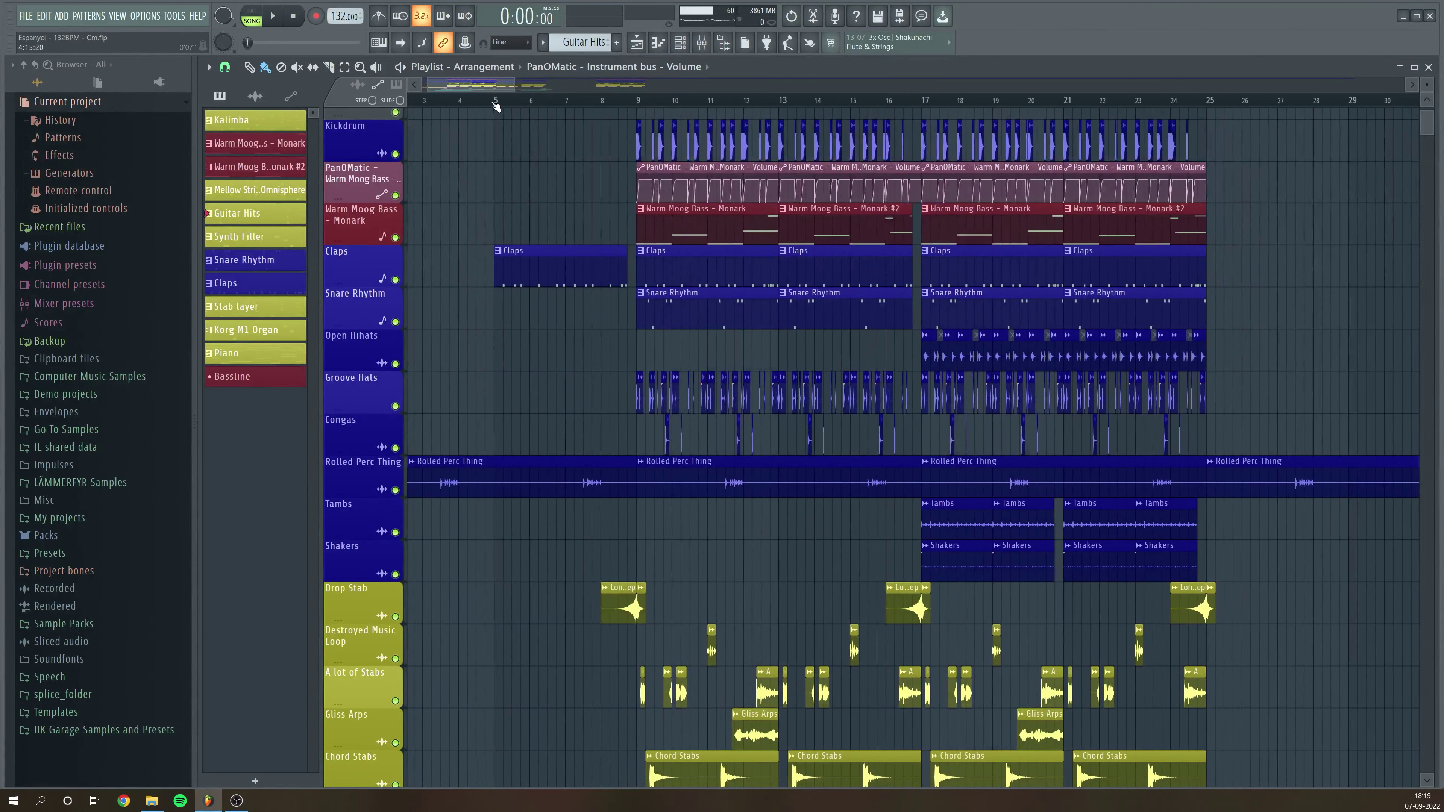
click(493, 102)
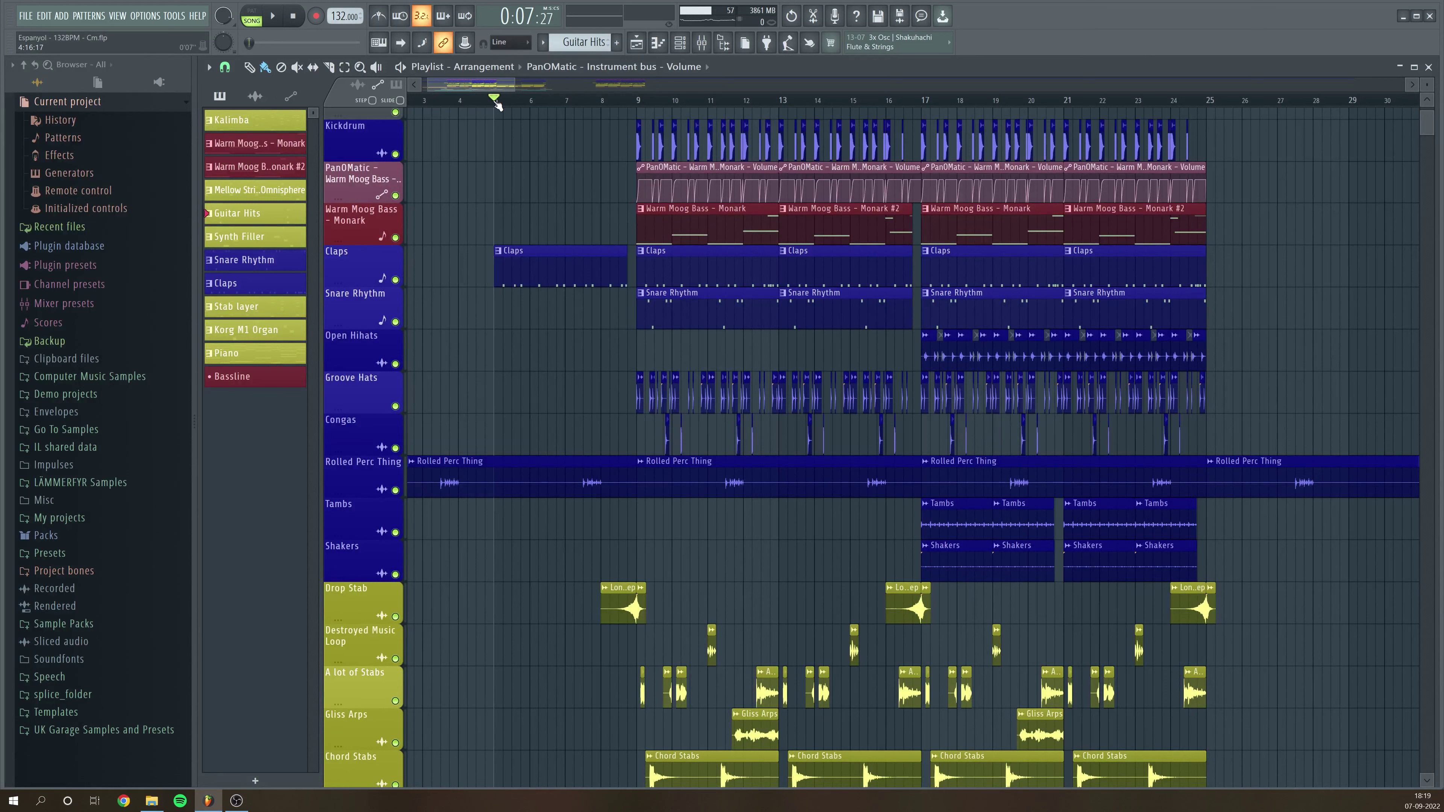
key(space)
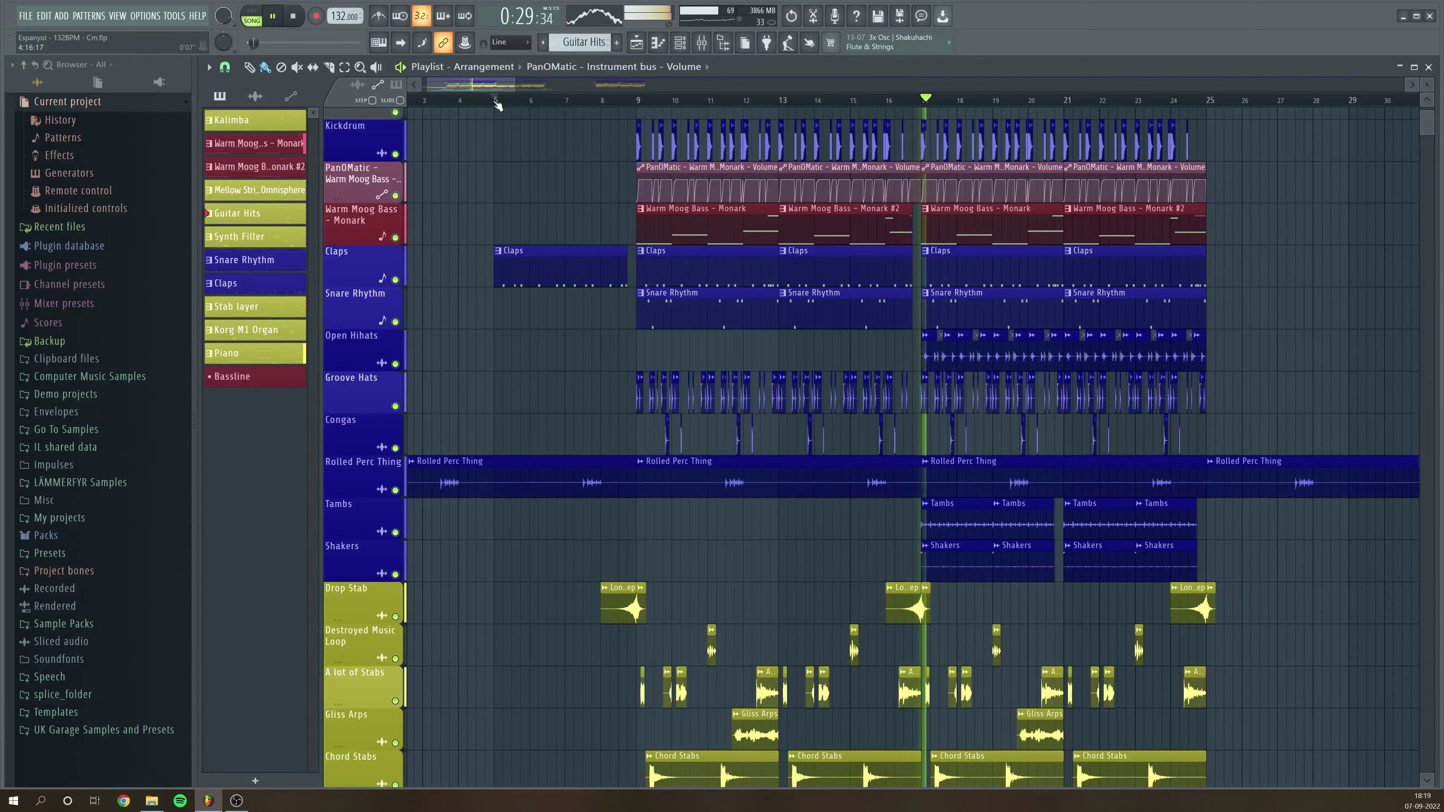
key(space)
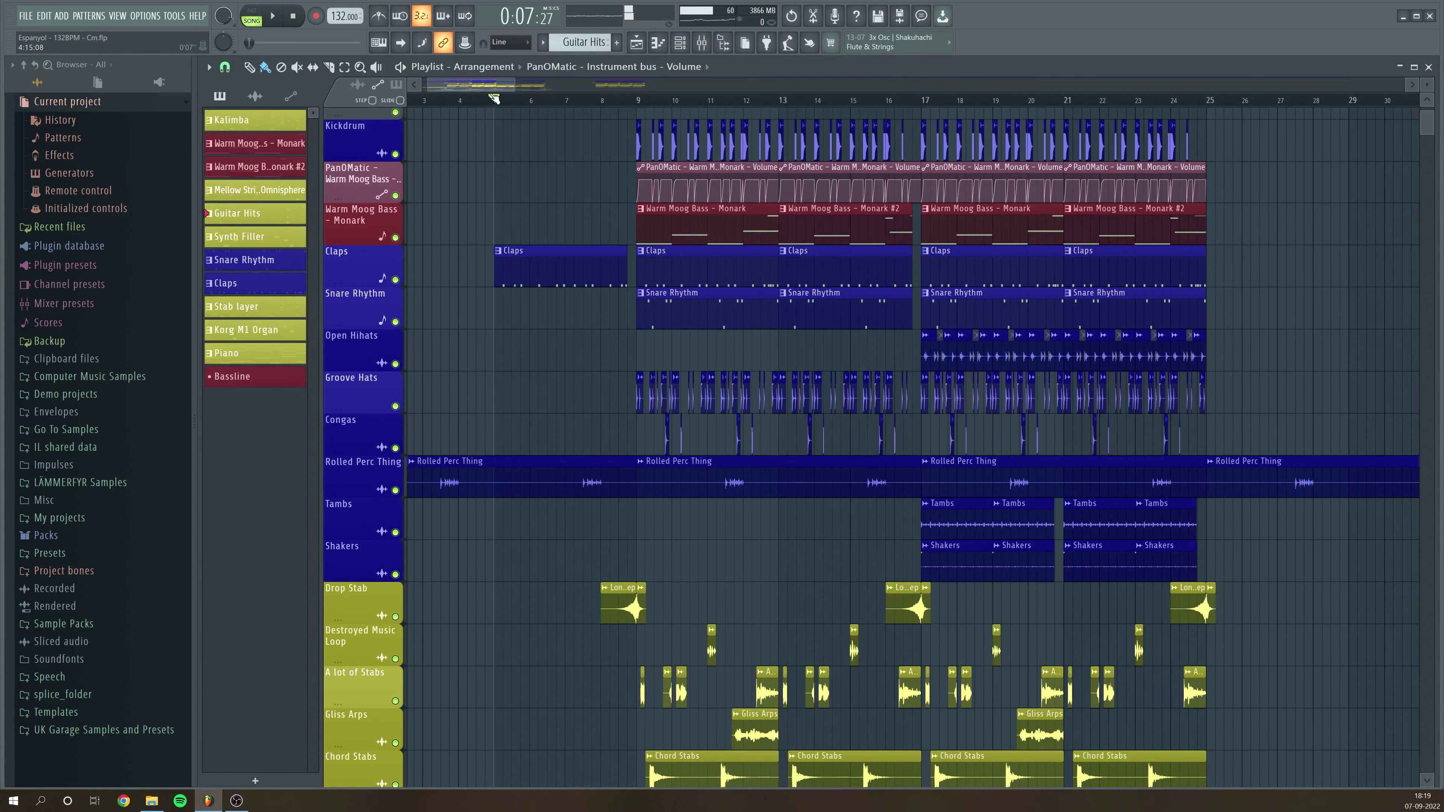
- Solo the Kalimba and Stab layer tracks together and listen to them from bar 9
drag(509, 85, 515, 88)
scroll(459, 263, down, 5)
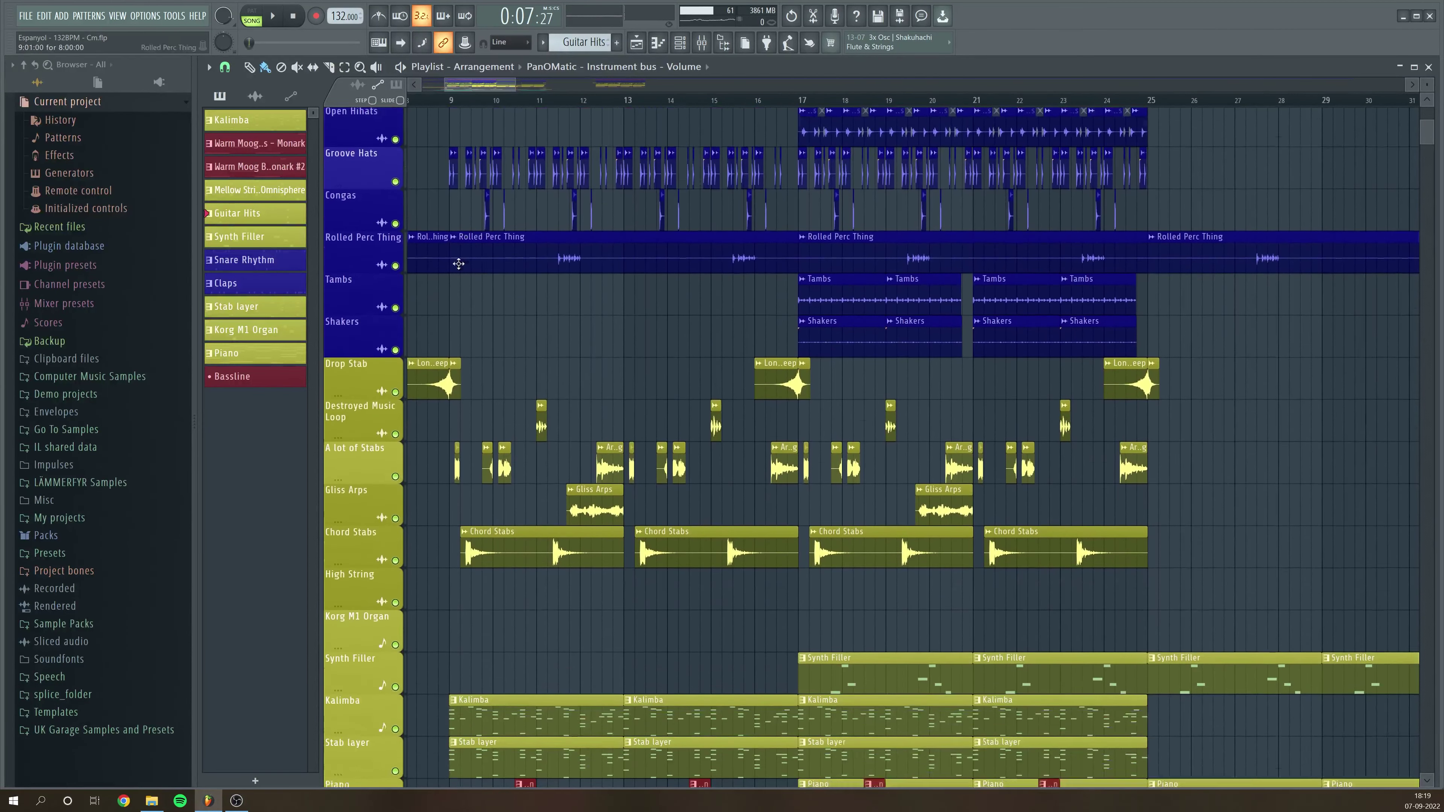
scroll(458, 263, down, 9)
ctrl+click(395, 364)
click(395, 406)
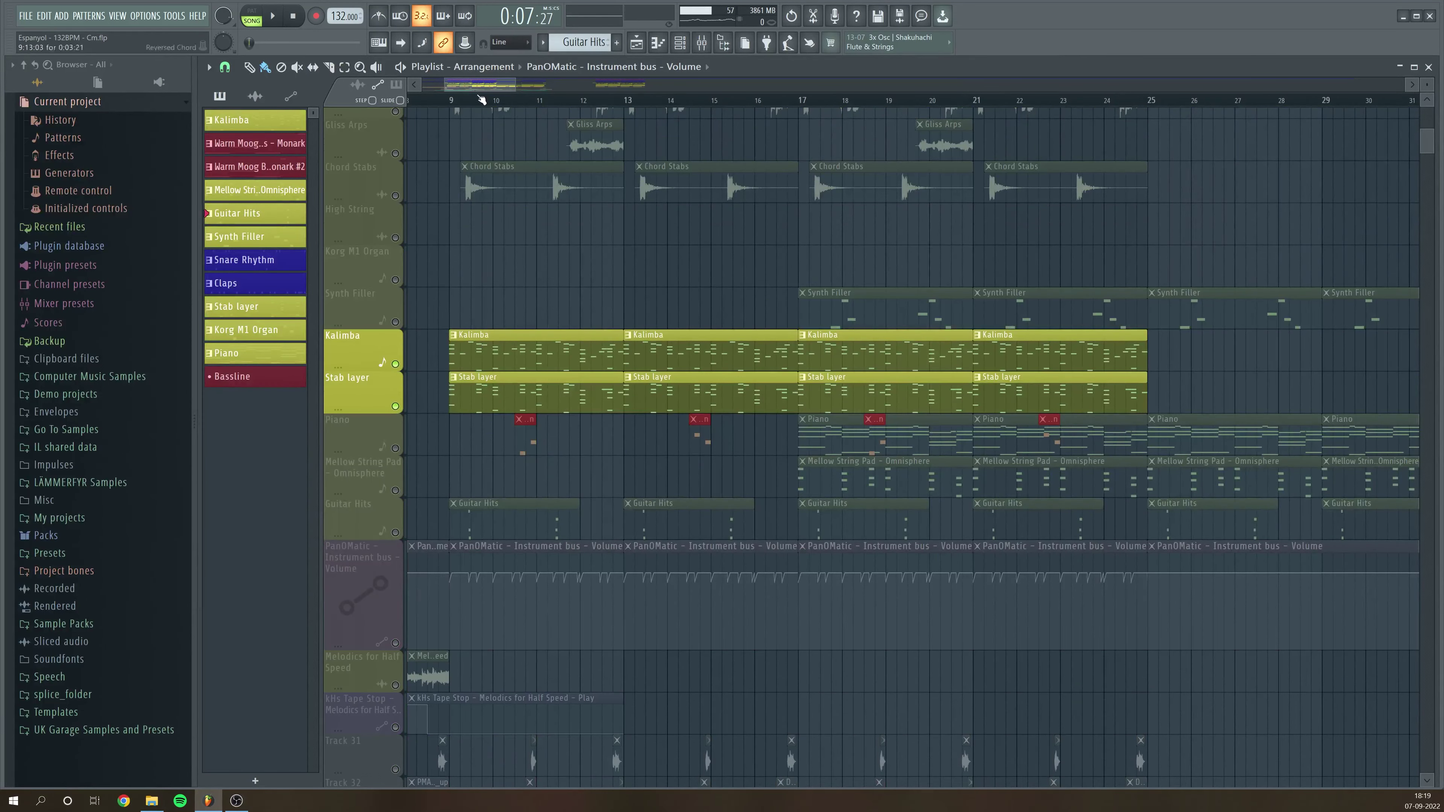
click(452, 102)
key(space)
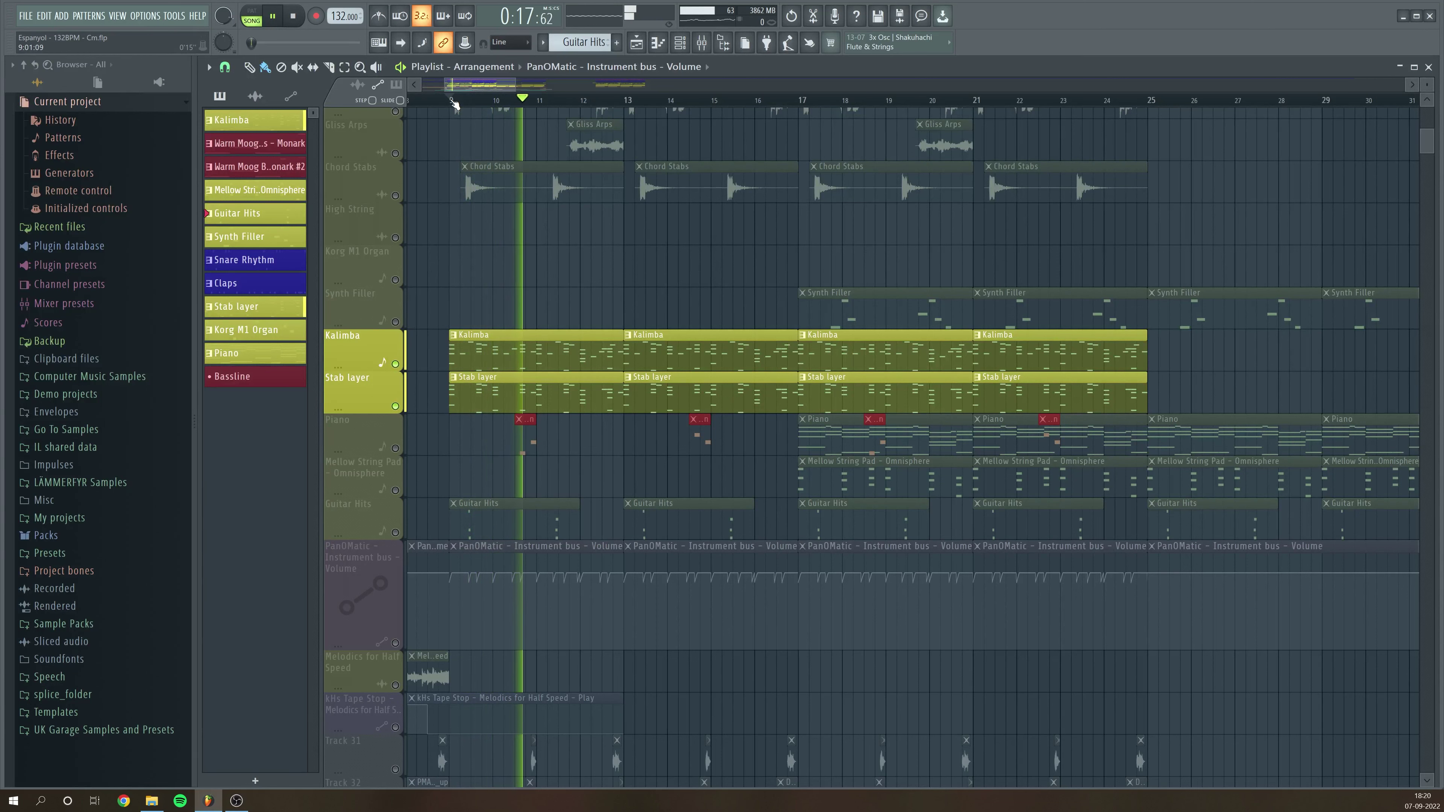
key(space)
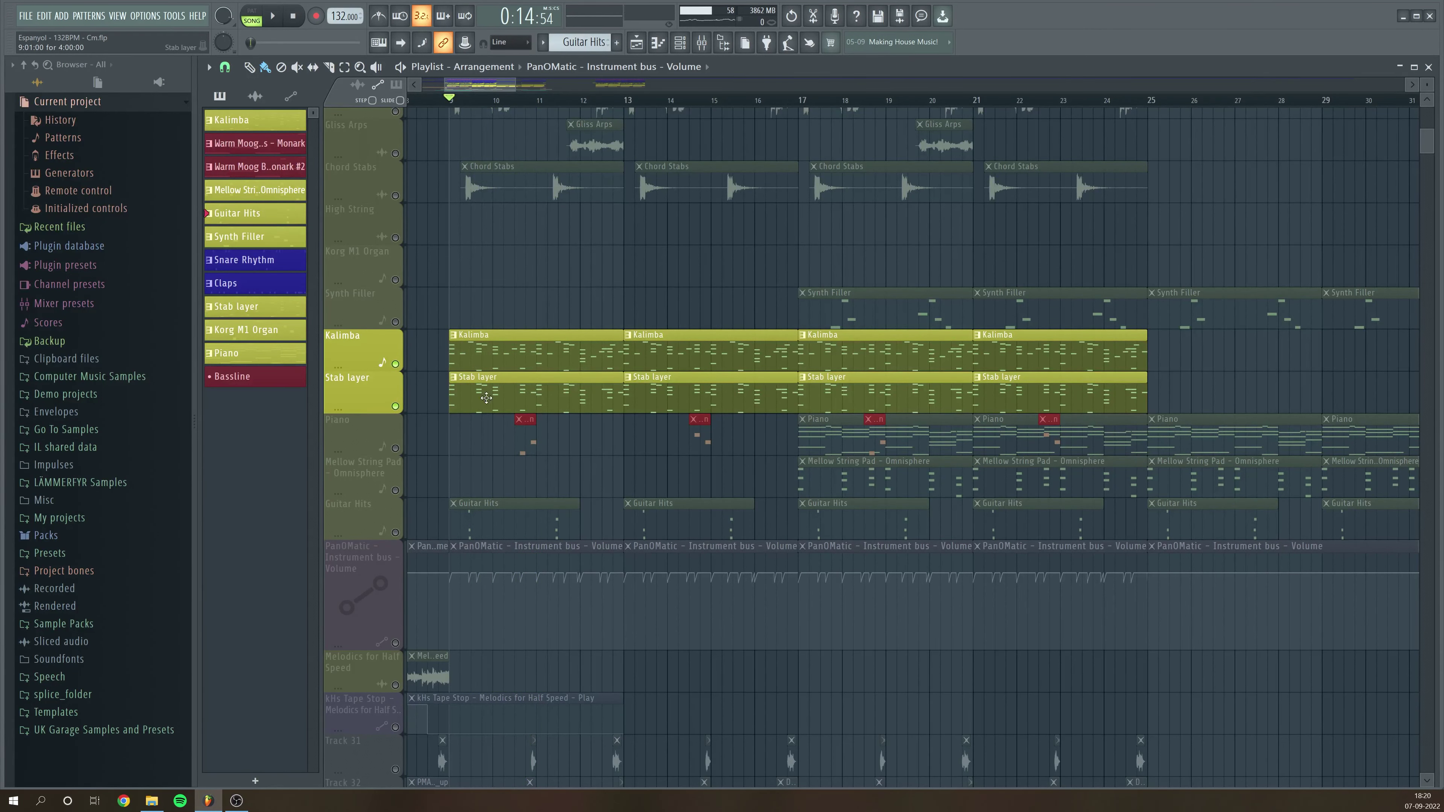
- Listen to the drum and bass tracks on their own from bar 9
scroll(491, 363, up, 4)
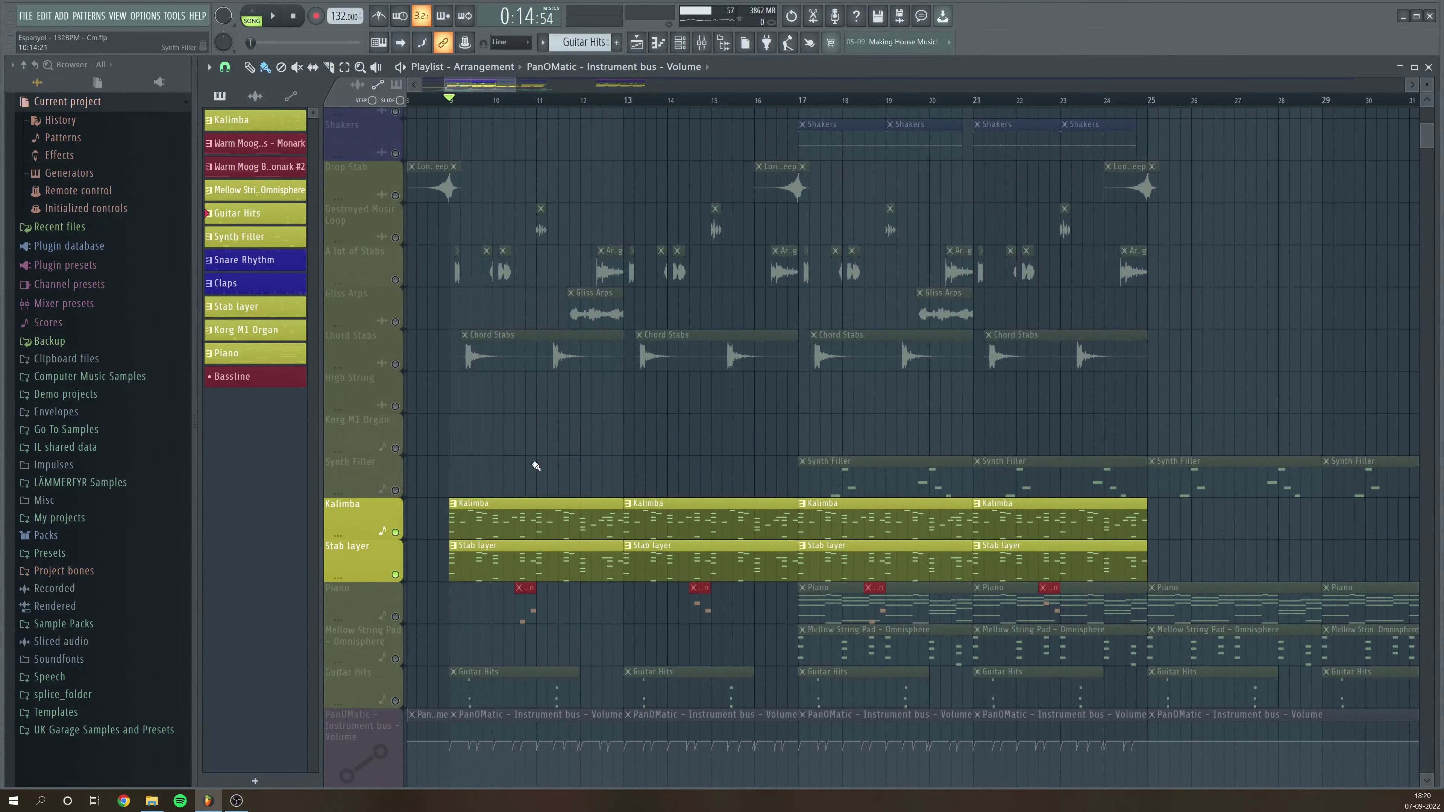
scroll(537, 482, up, 12)
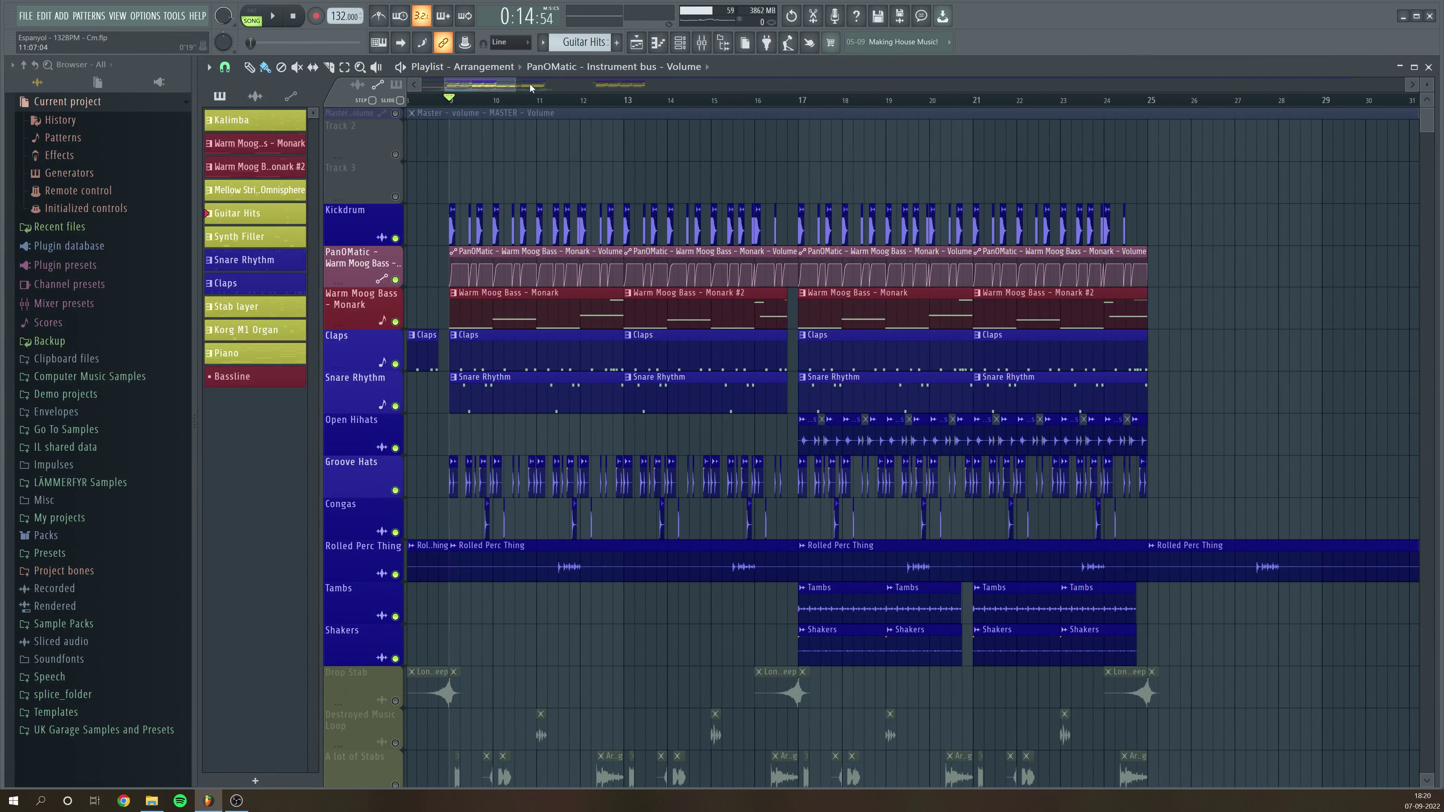
key(space)
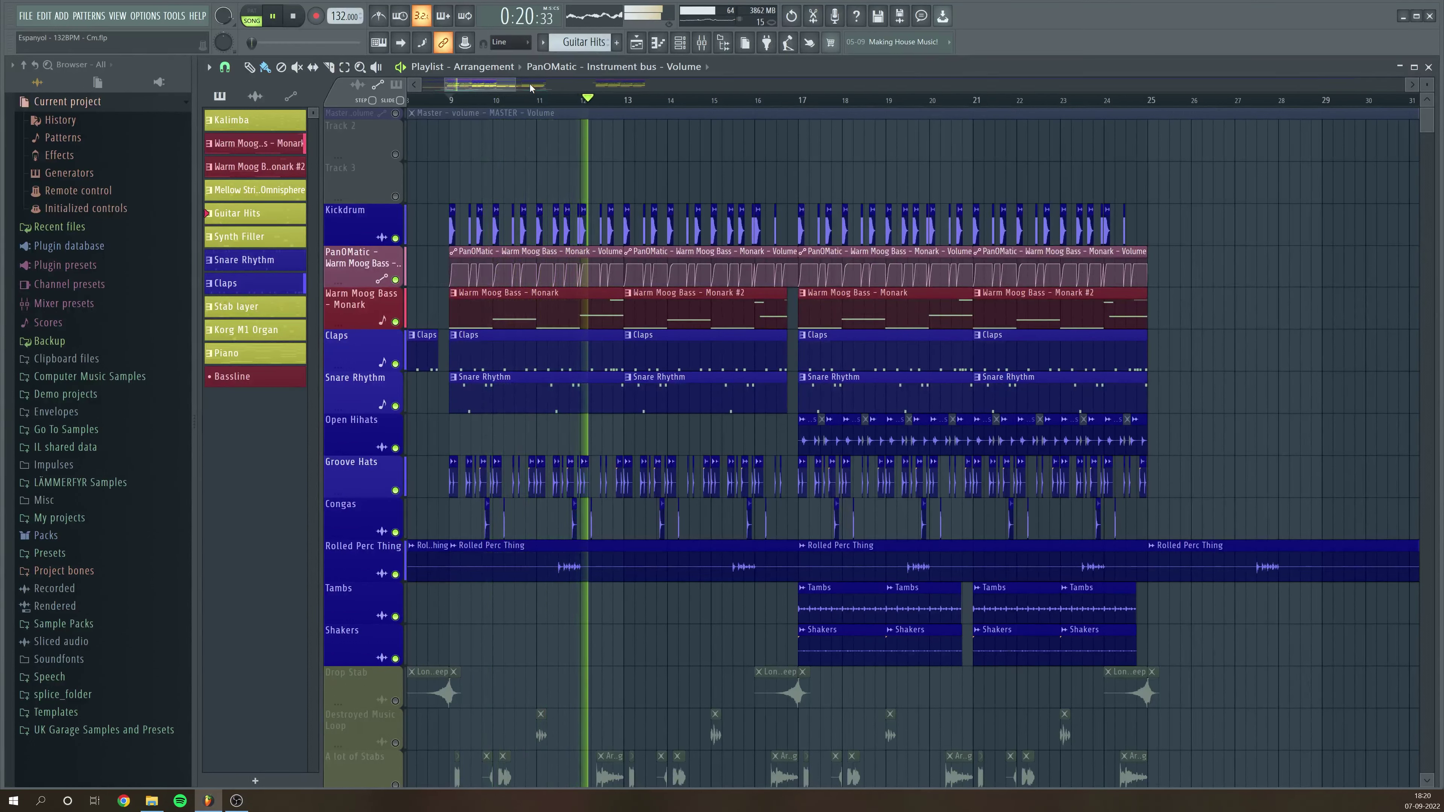
key(space)
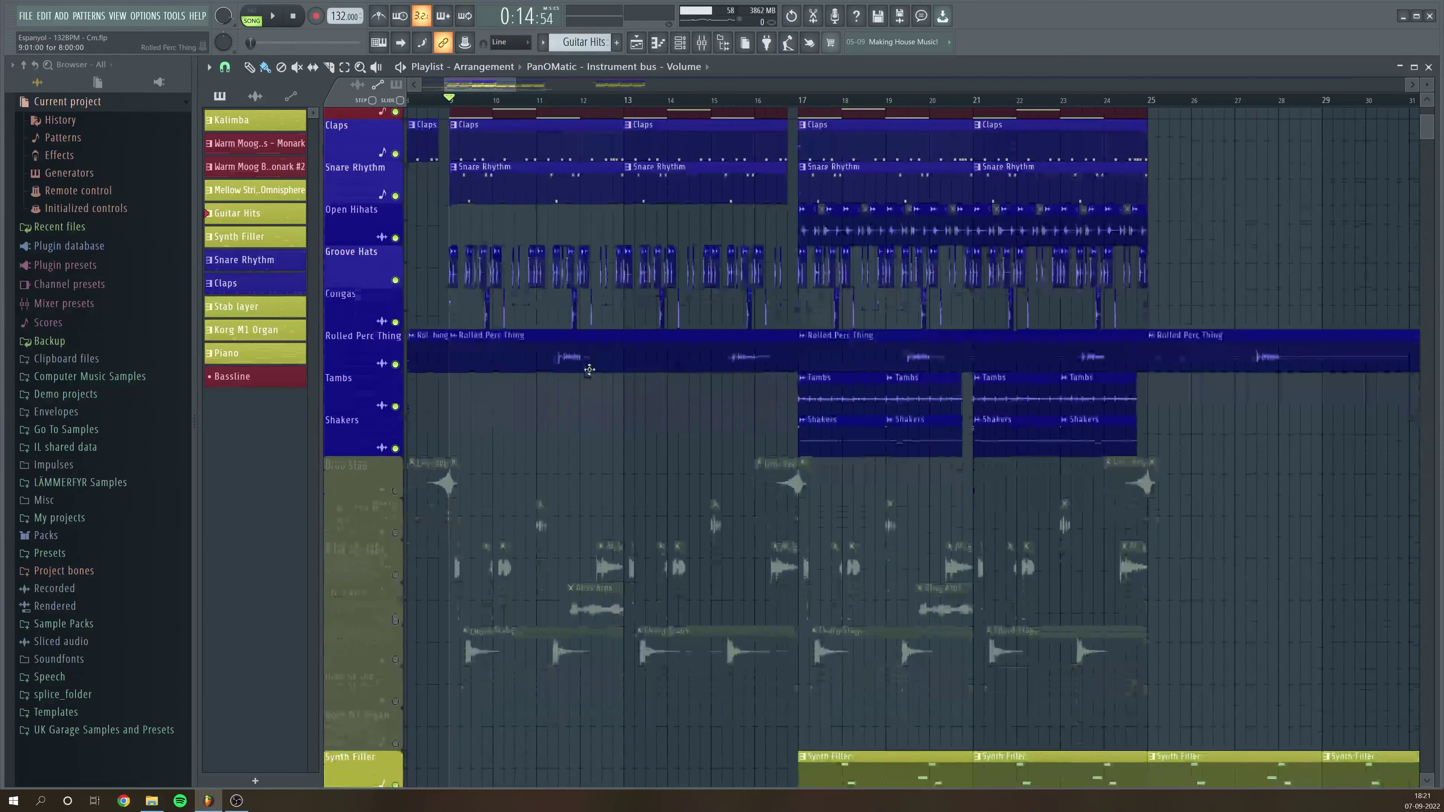
- Make only the tracks from Drop Stab to Chord Stabs audible and listen to them from bar 9
scroll(606, 361, down, 3)
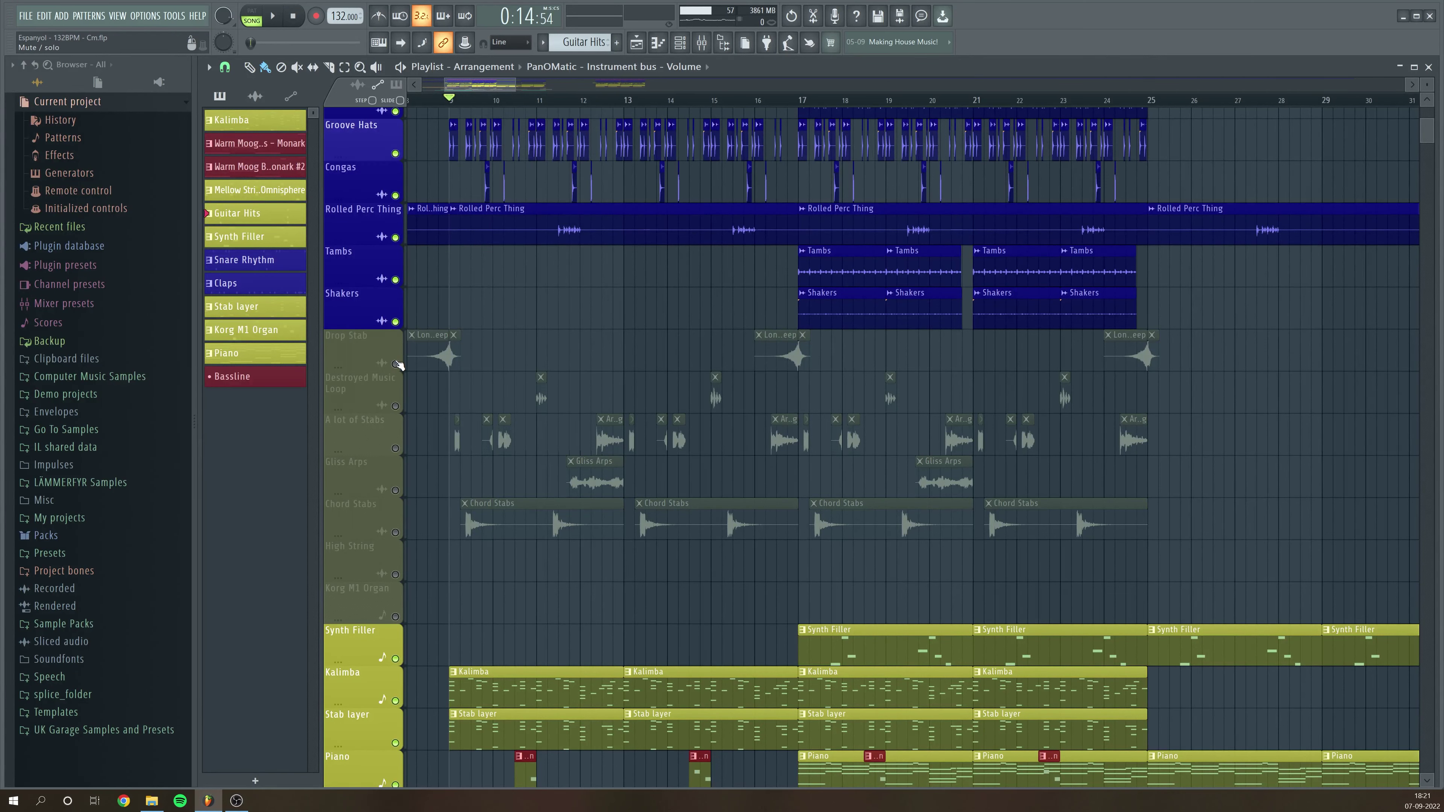
drag(395, 364, 398, 433)
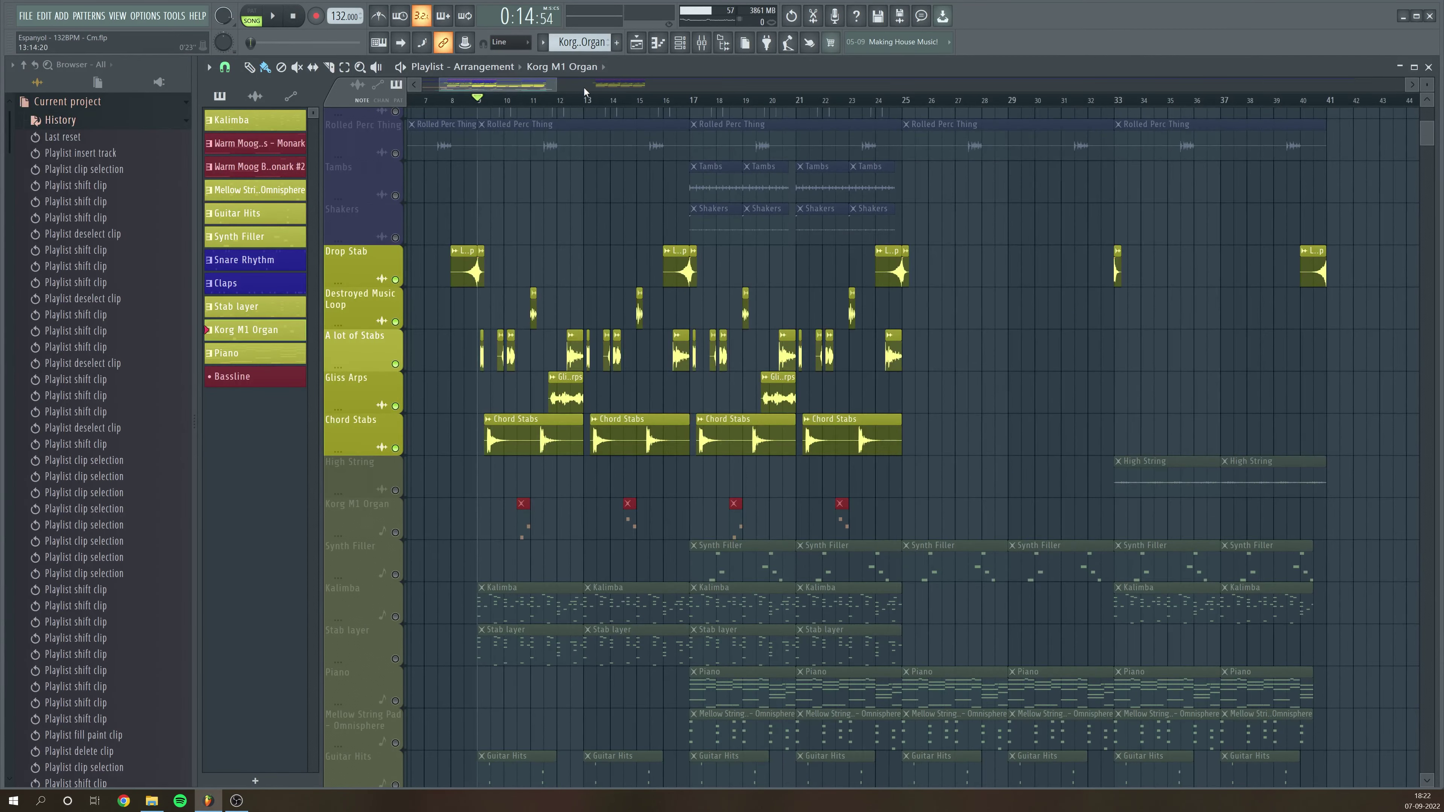
scroll(563, 86, up, 3)
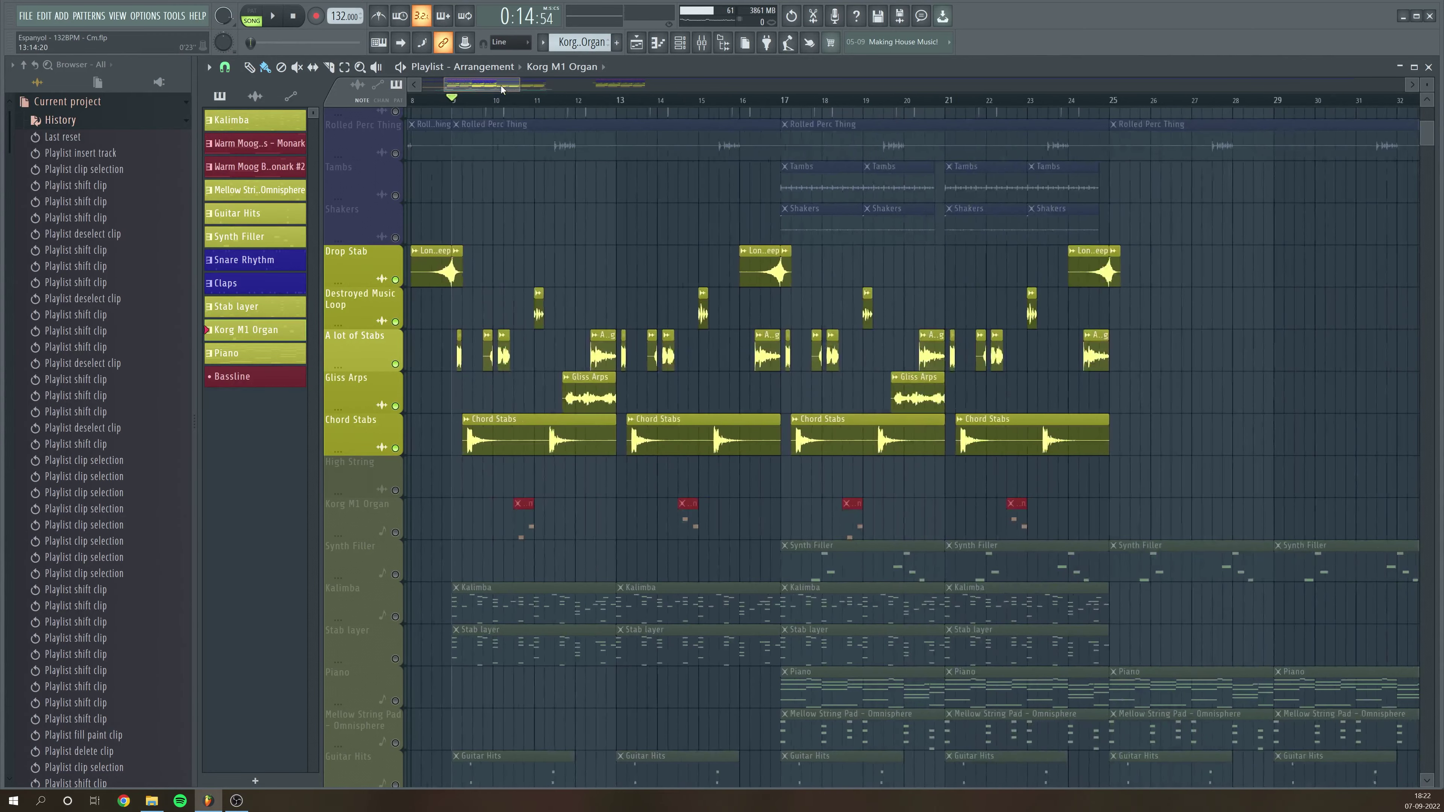
key(space)
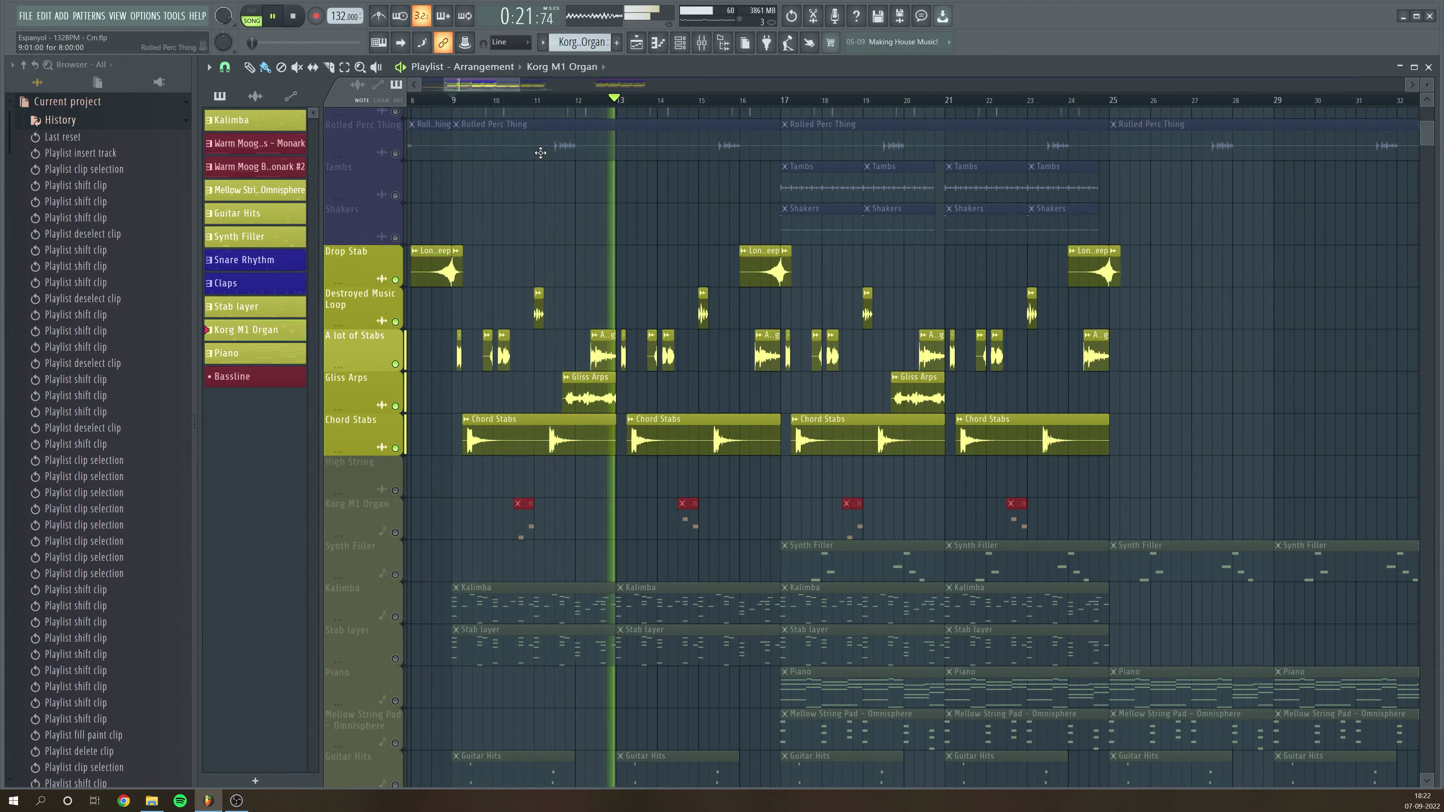
key(space)
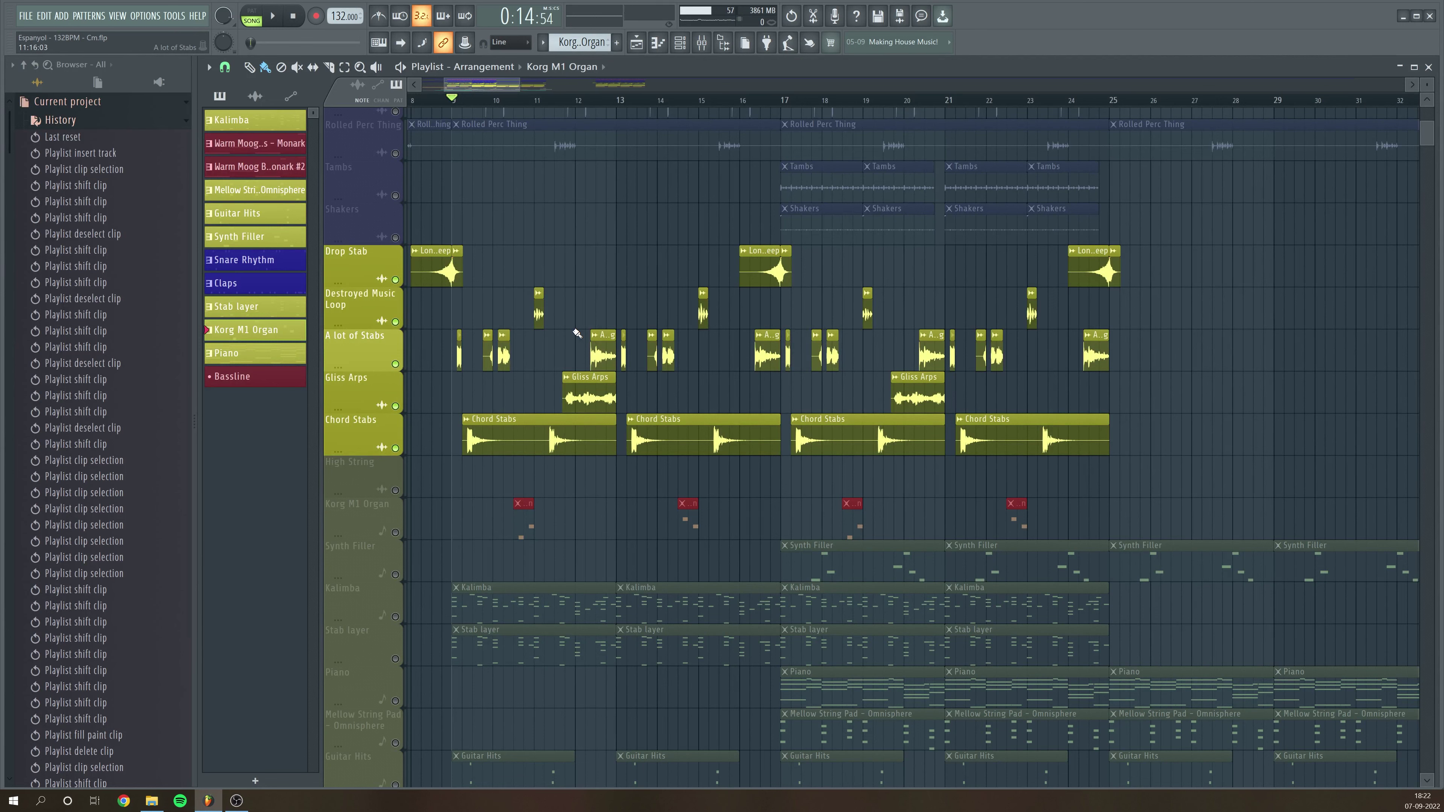
- Solo the Drop Stab track and compare its Long Chord Sweep sample with Reverse off and on
drag(520, 84, 496, 85)
right_click(396, 279)
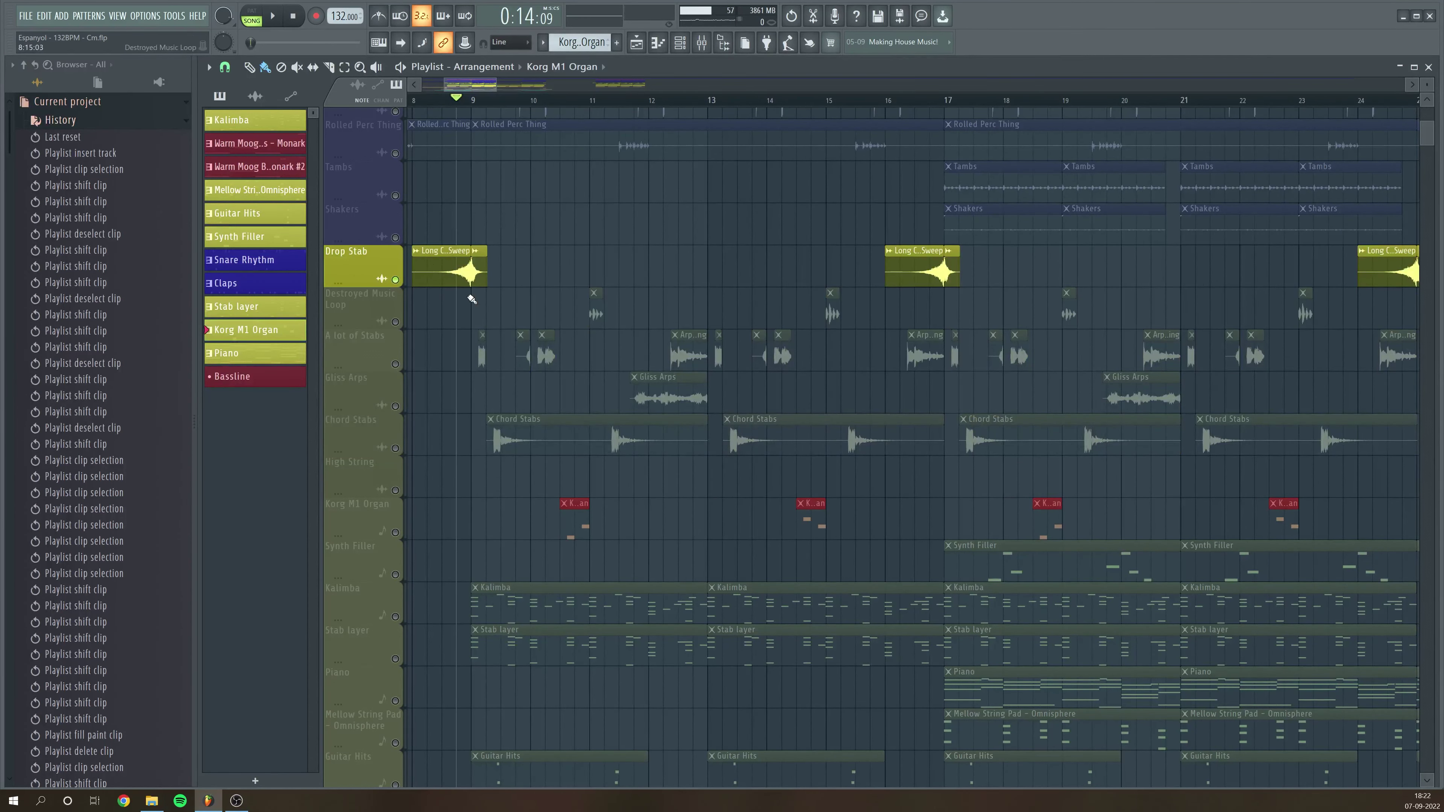
double_click(449, 268)
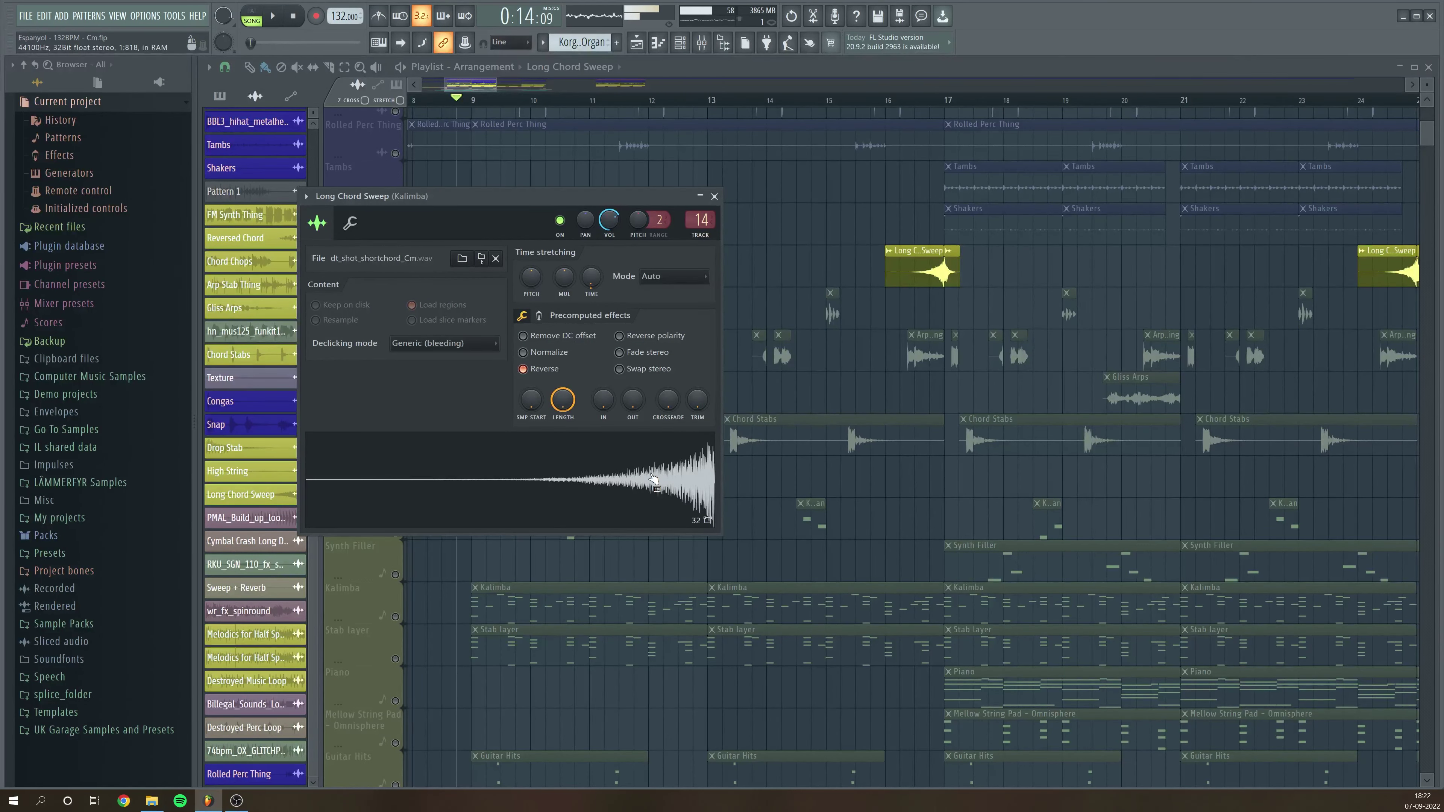
click(523, 368)
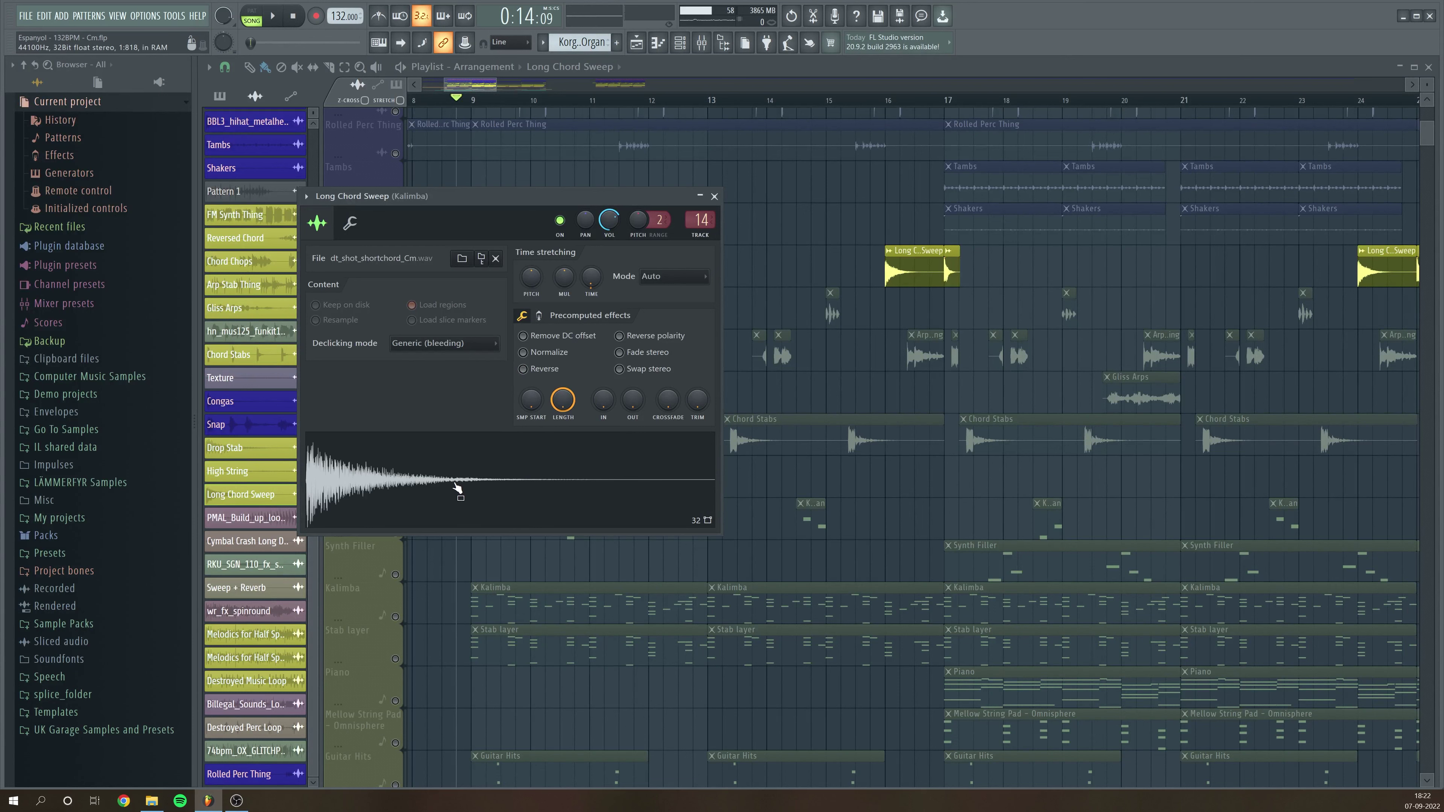
click(523, 369)
- Examine the mixer track used by the Long Chord Sweep sample, and close the mixer and sample settings
click(700, 219)
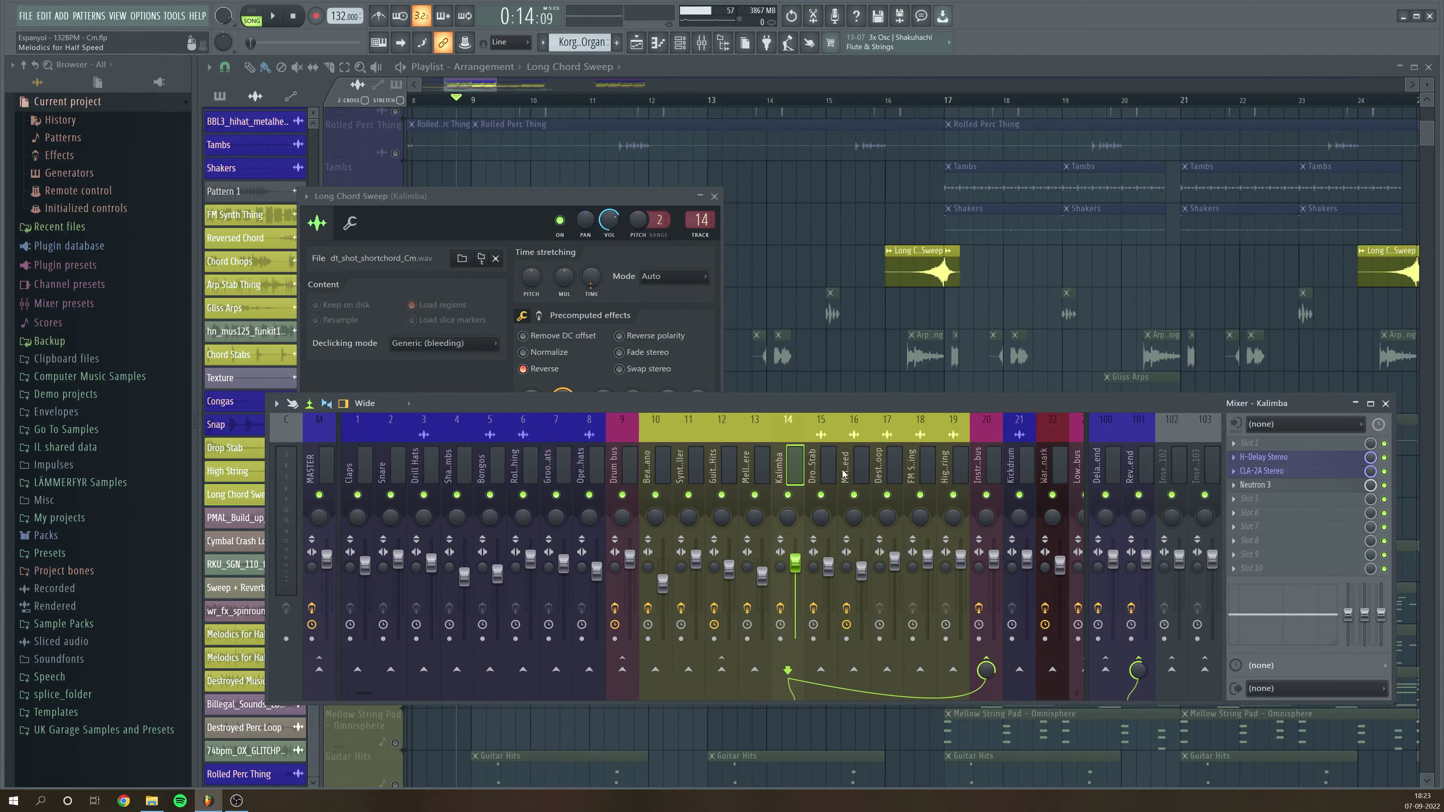
click(718, 196)
key(F9)
- Listen to the soloed Drop Stab track just before bar 9 and examine the Drop Stab sample's settings
key(space)
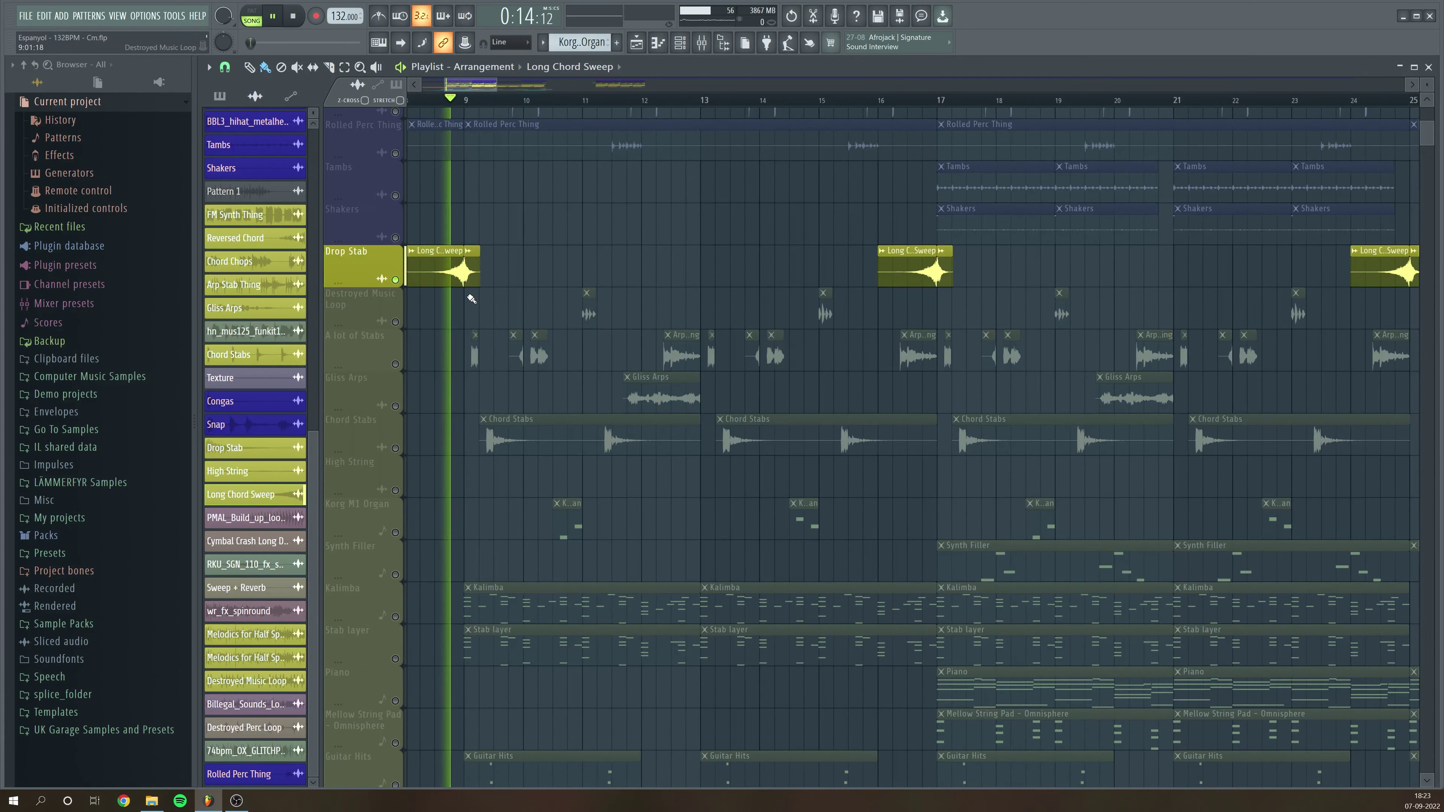
key(space)
double_click(454, 272)
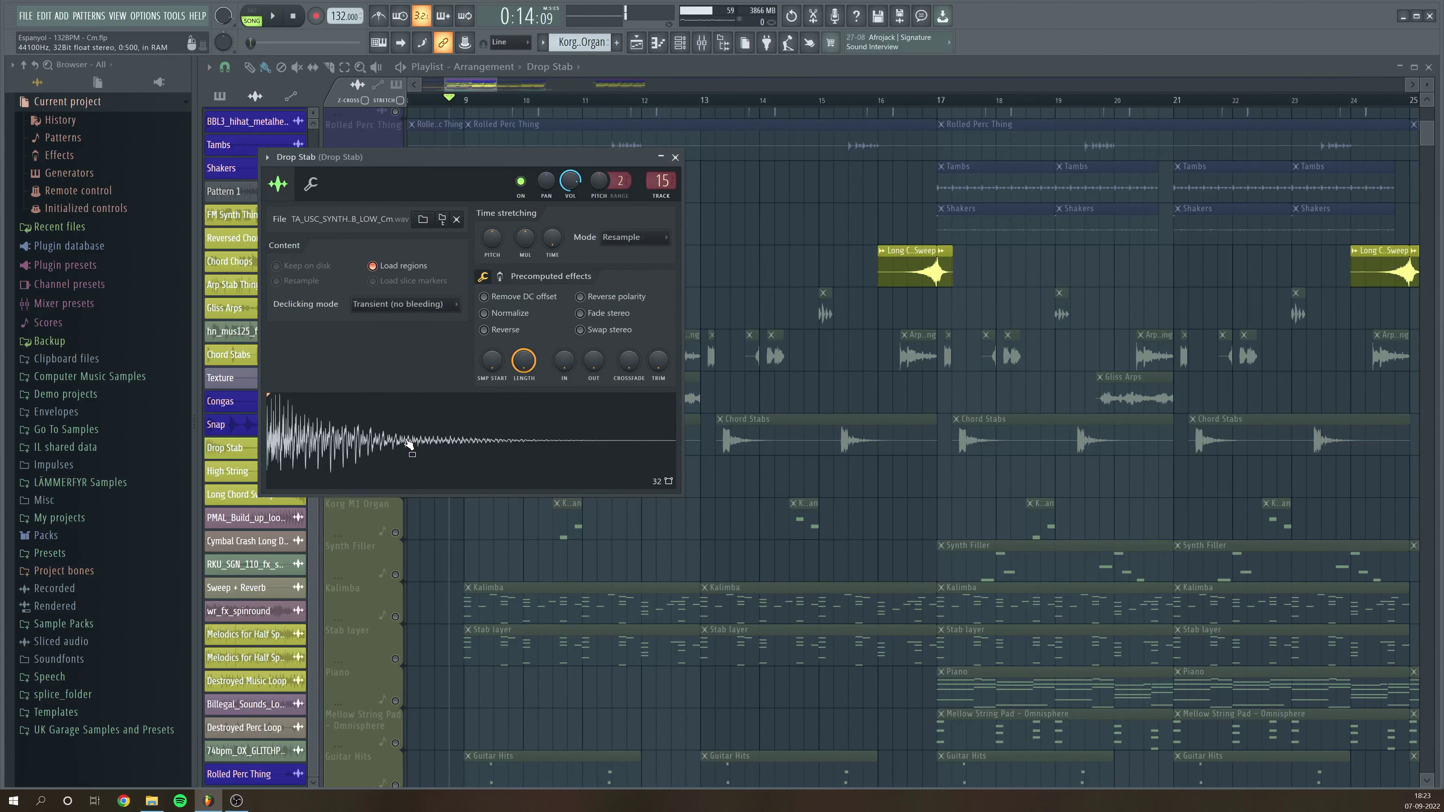
click(675, 158)
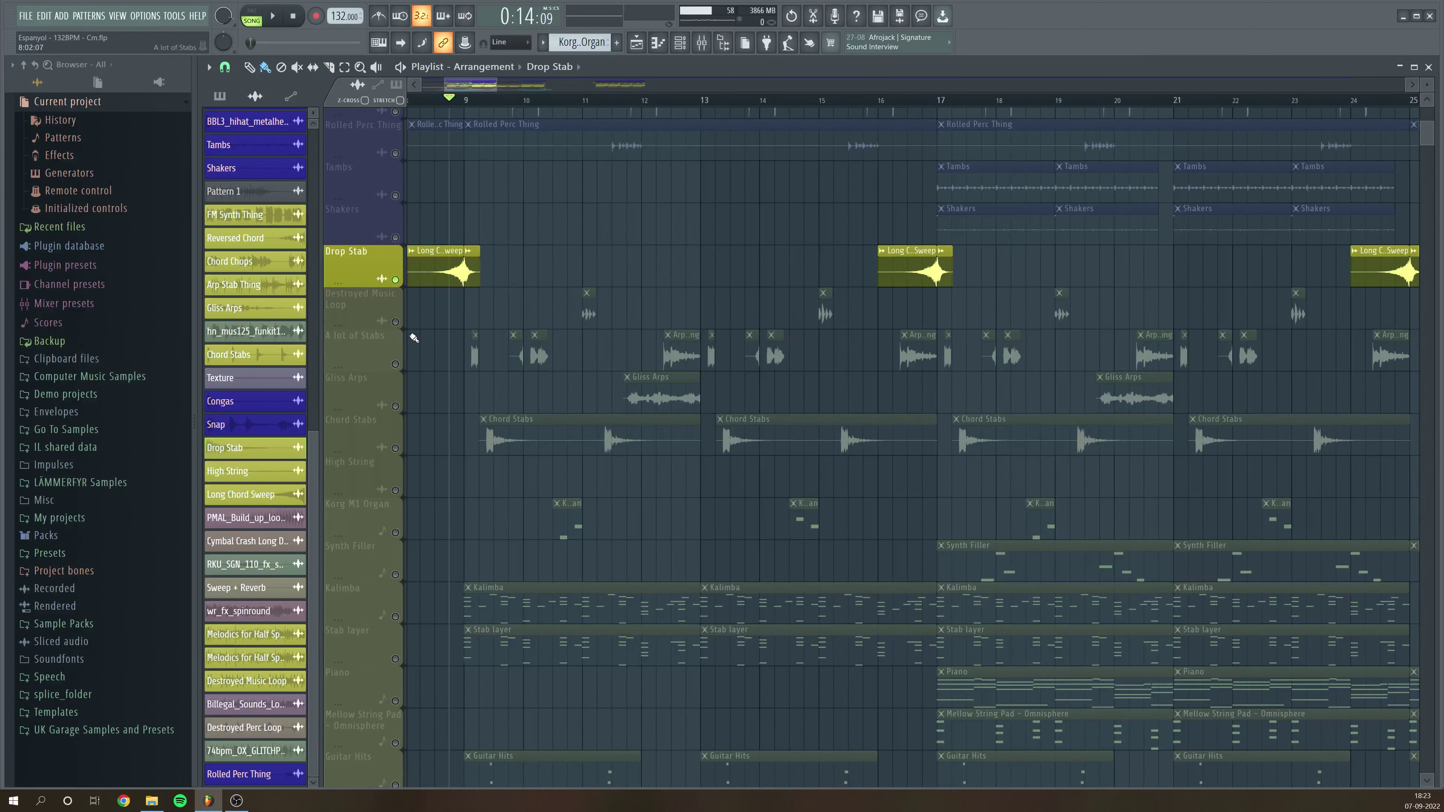
- Unmute the Destroyed Music Loop track and examine the sample behind its clip at bar 11
click(396, 322)
click(583, 99)
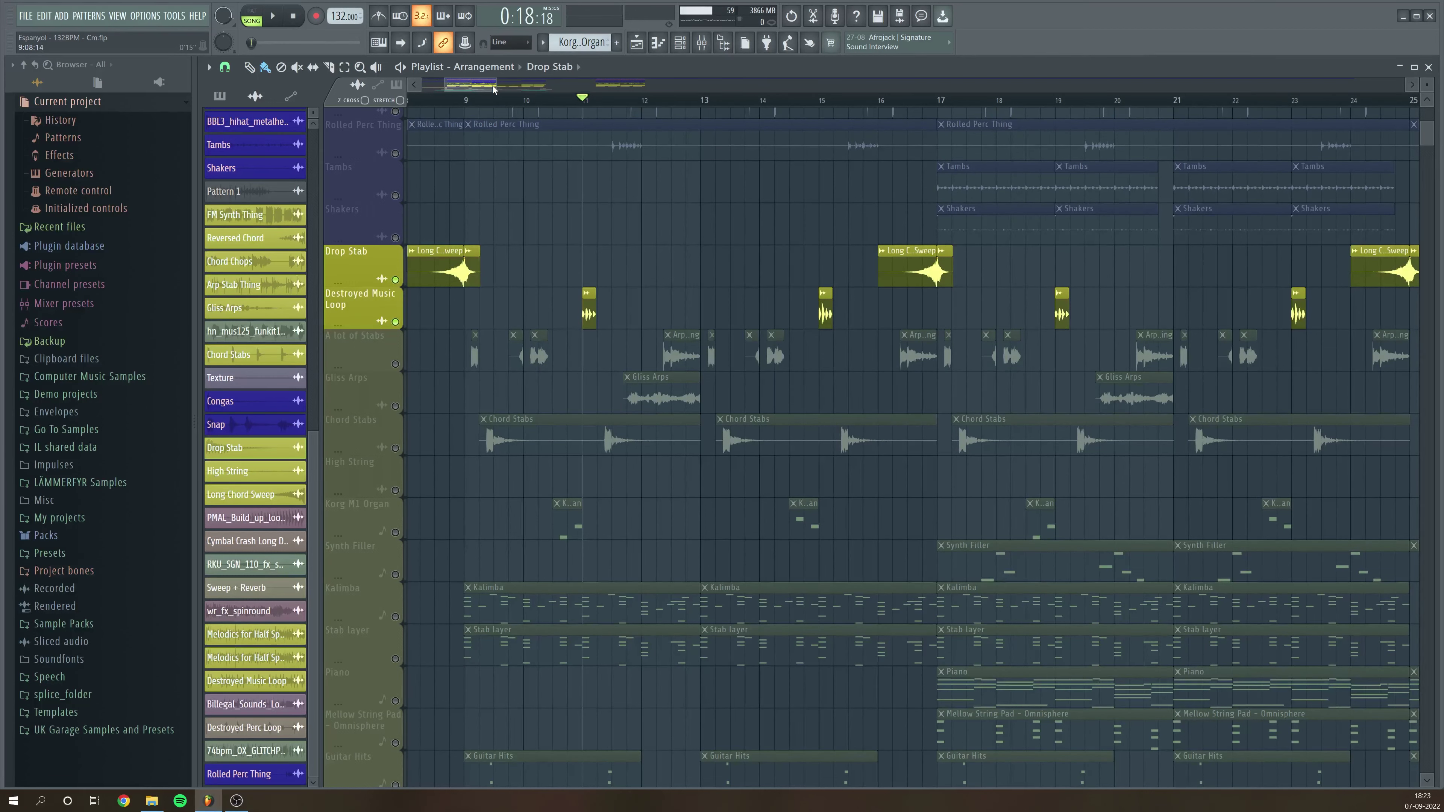
drag(494, 89, 485, 89)
scroll(499, 335, right, 1)
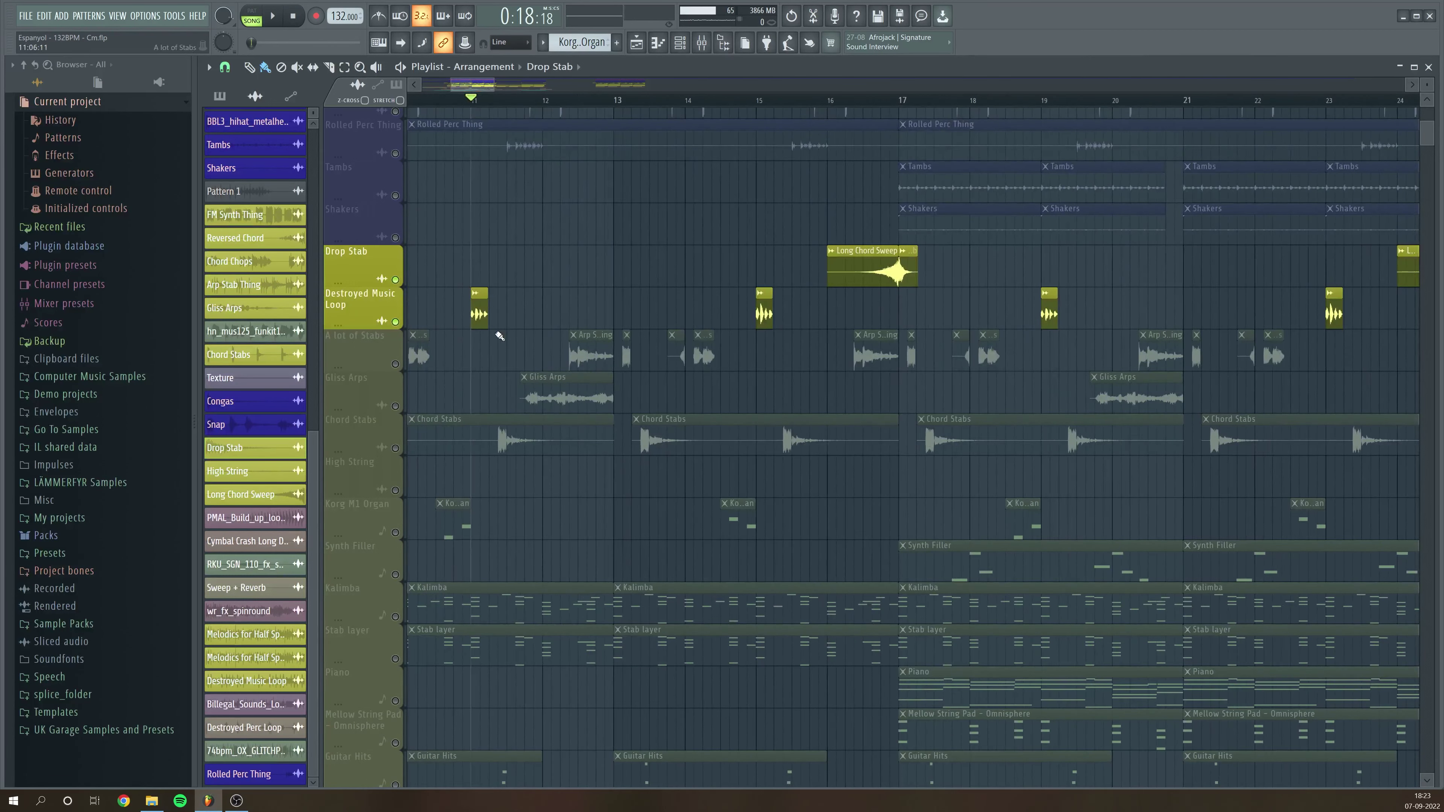
double_click(479, 310)
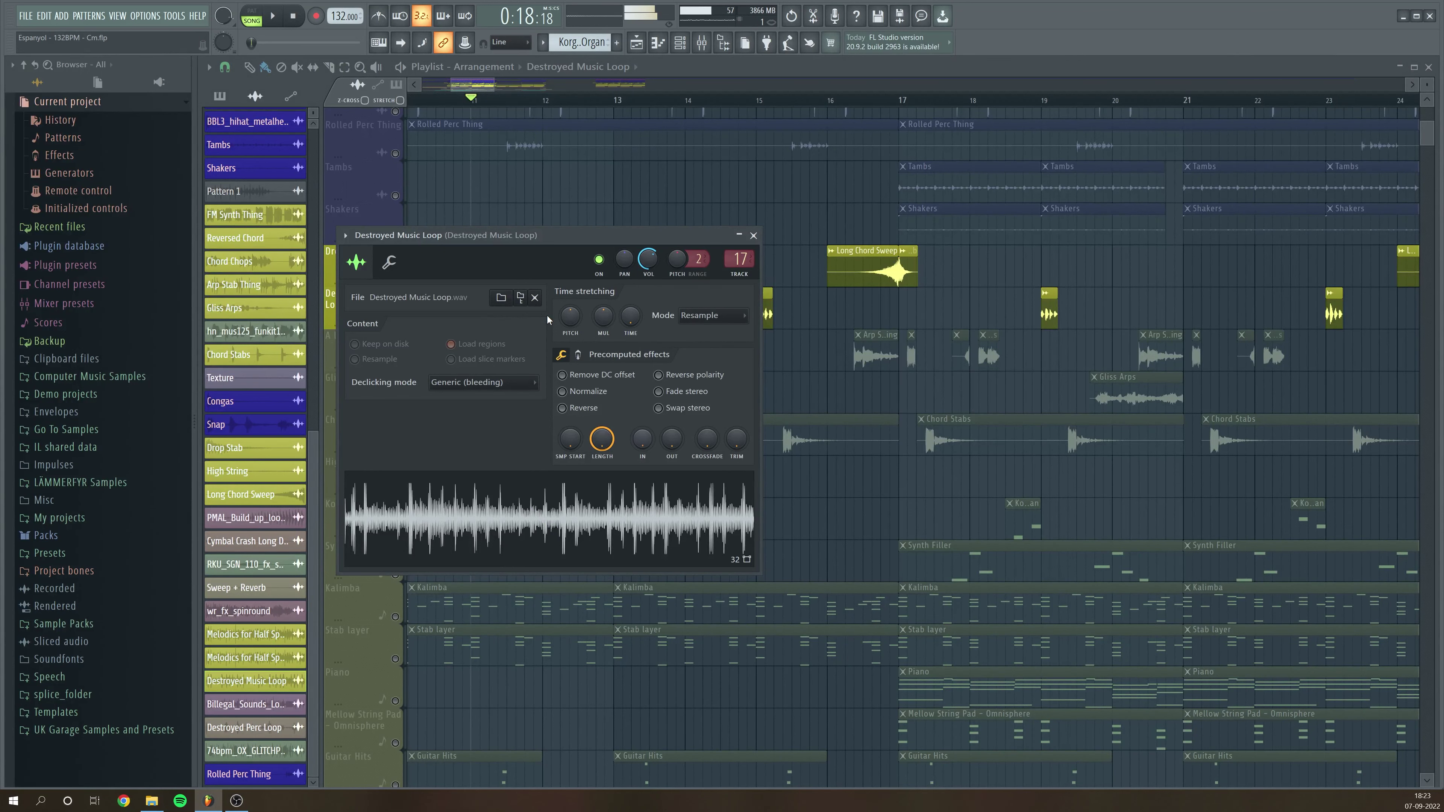
click(296, 16)
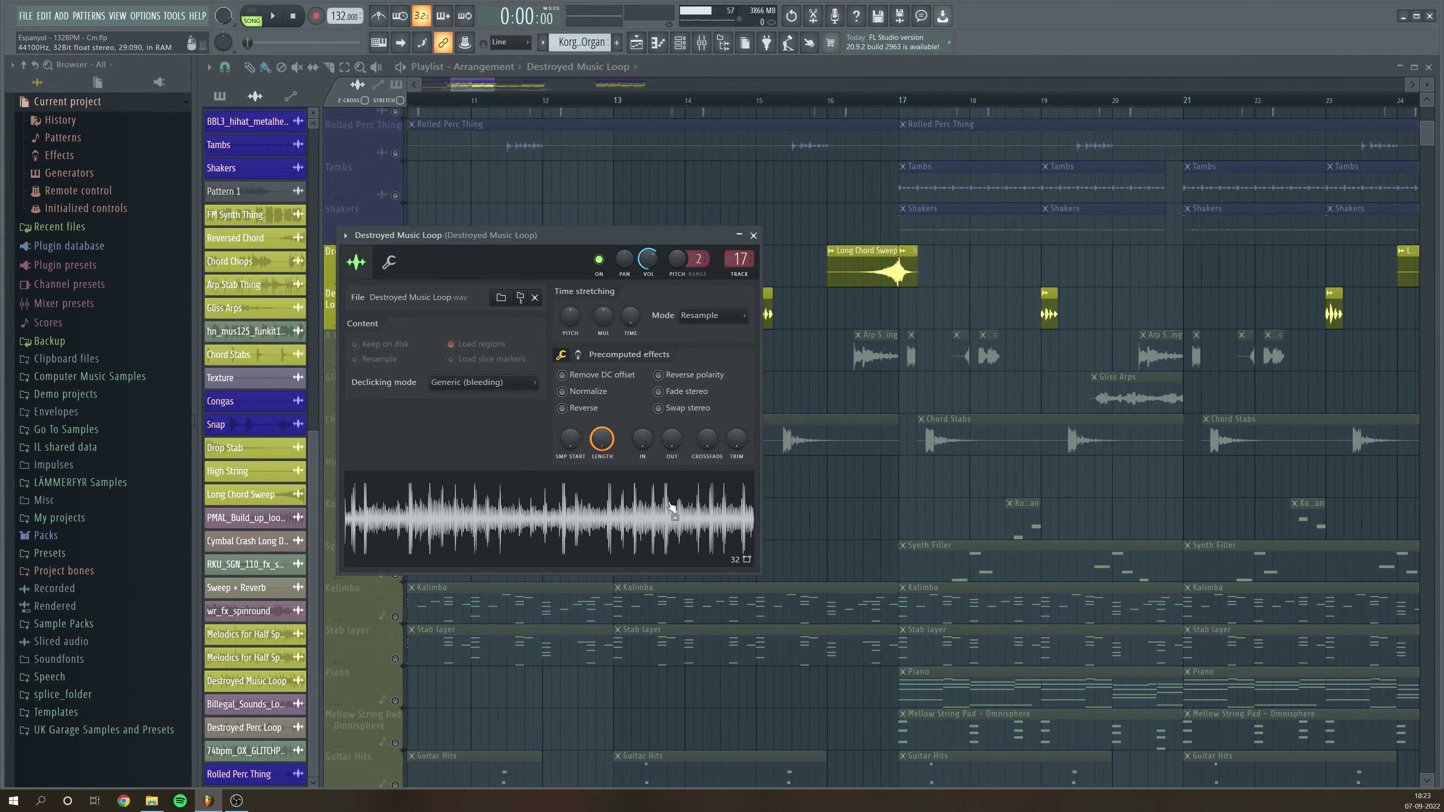
click(753, 235)
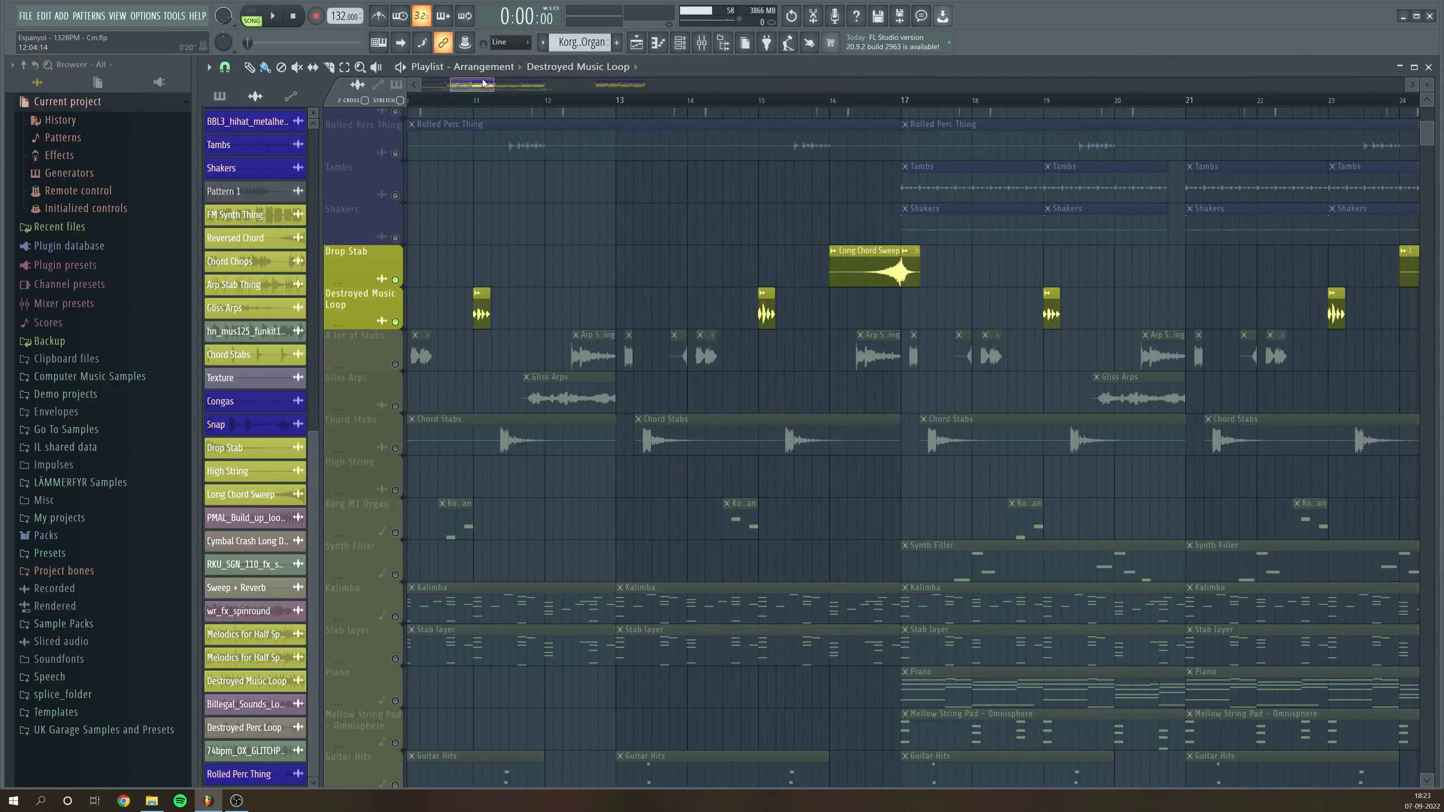
- Go to the Destroyed Music Loop clips at bar 11 and bar 15
drag(492, 83, 485, 84)
click(636, 99)
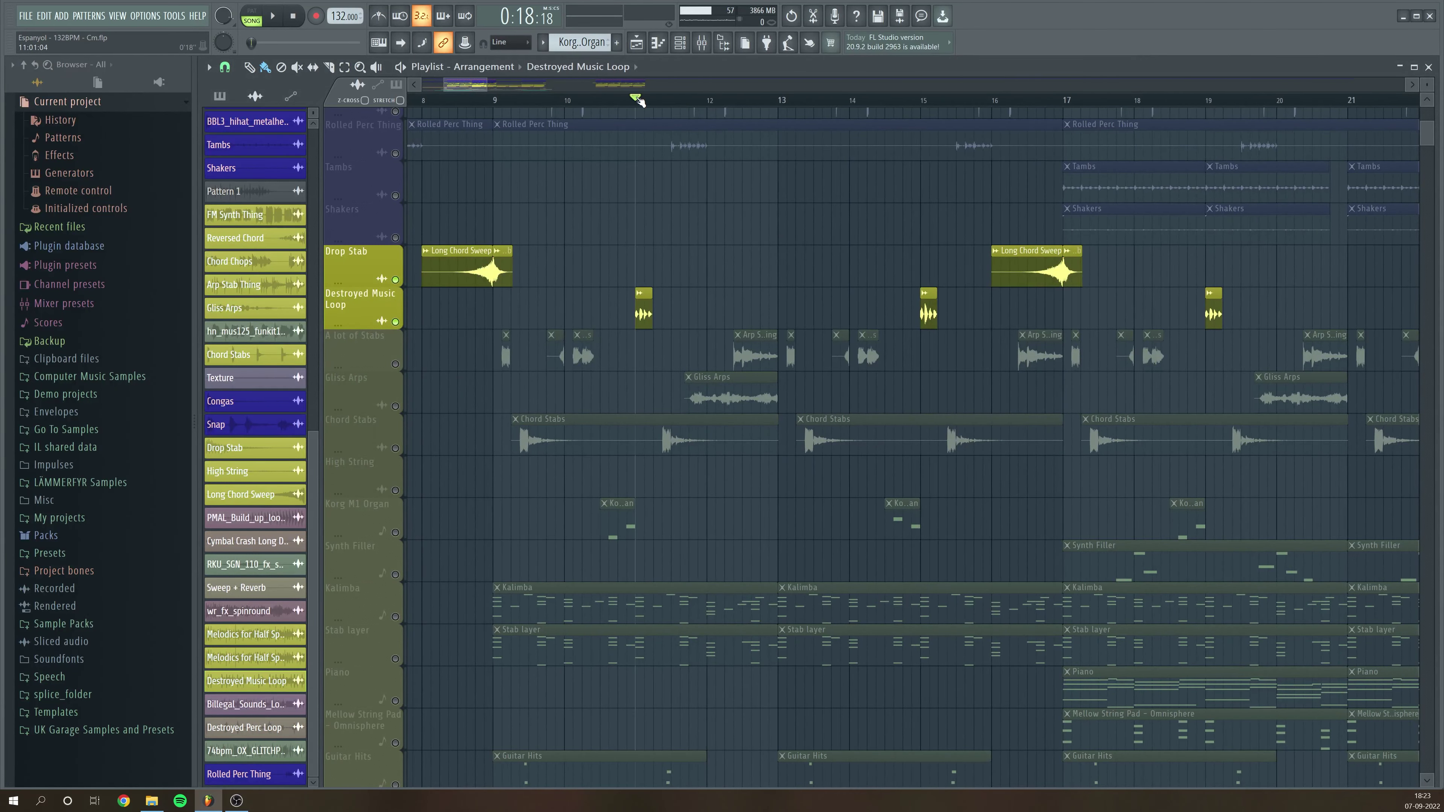
click(922, 100)
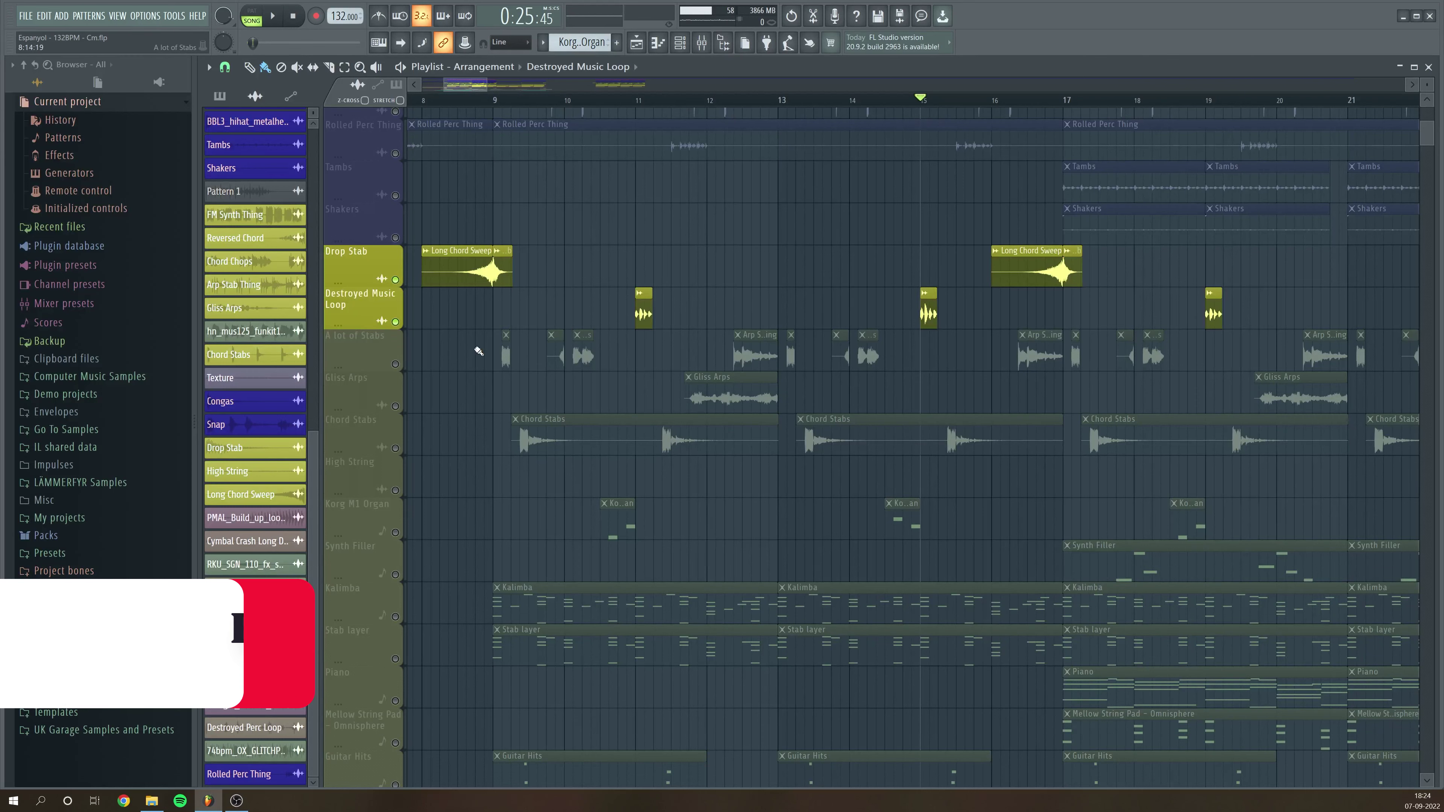
- Unmute the A lot of Stabs track, then audition its FM Synth Thing sample and listen to the stab clip at bar 9
click(370, 347)
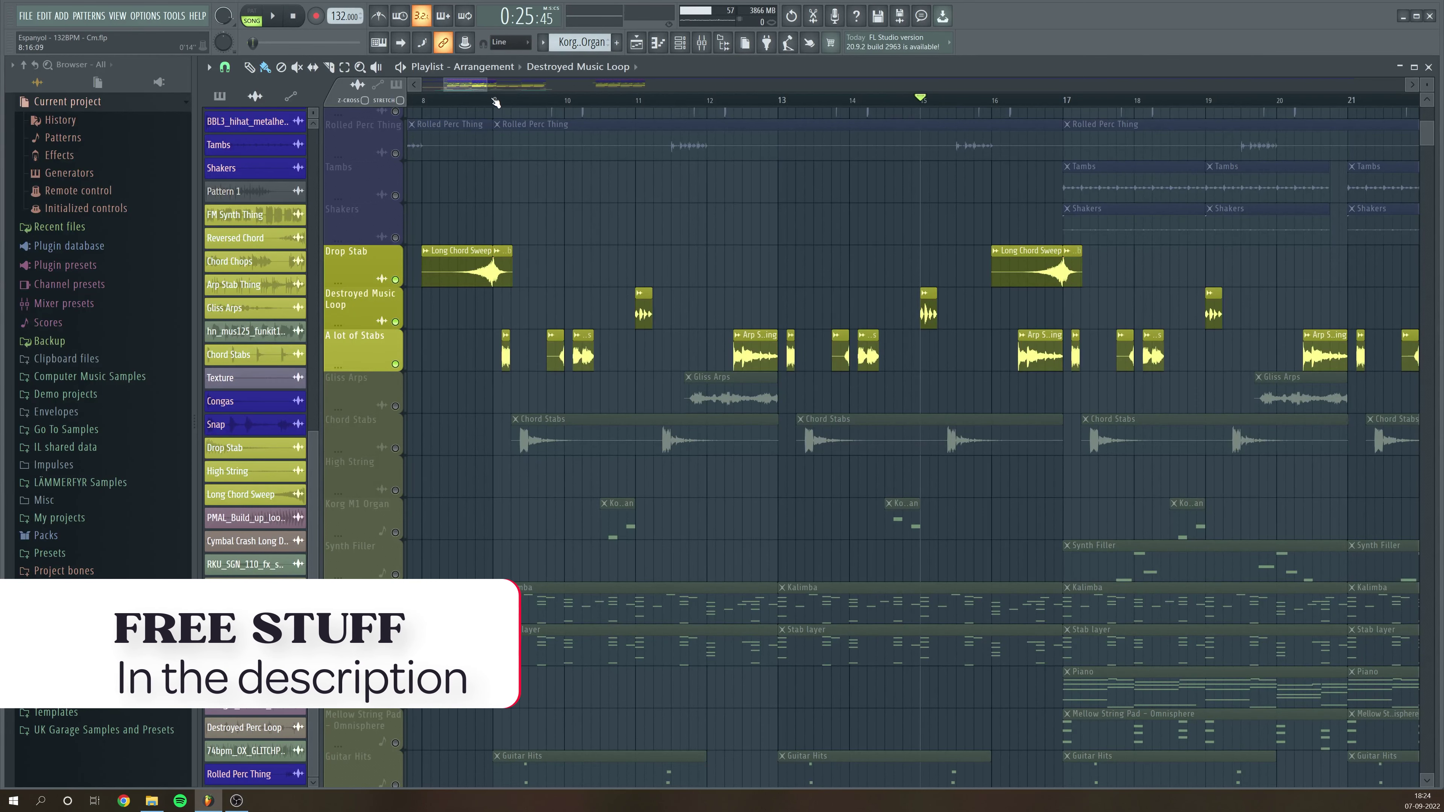
click(470, 91)
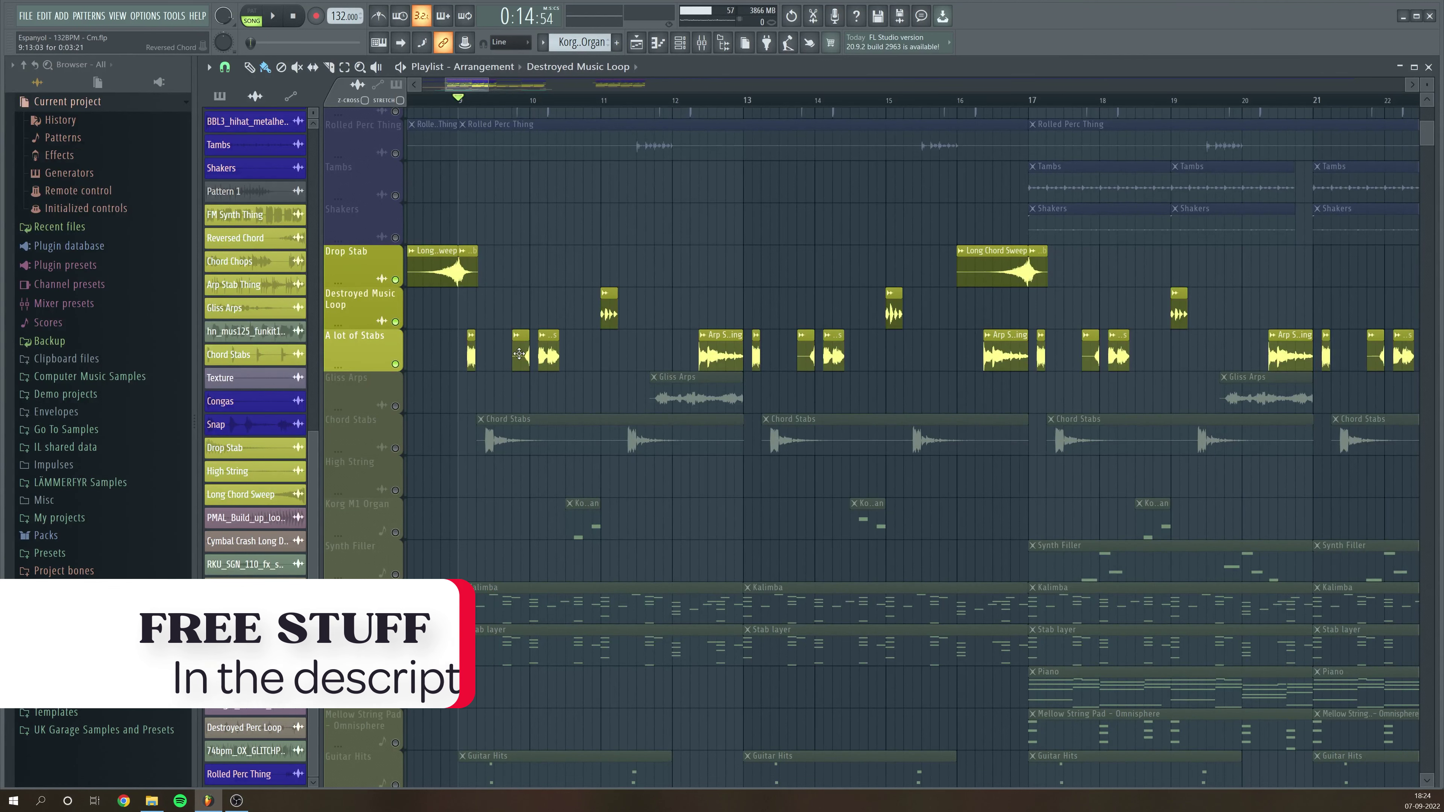
click(471, 349)
click(468, 102)
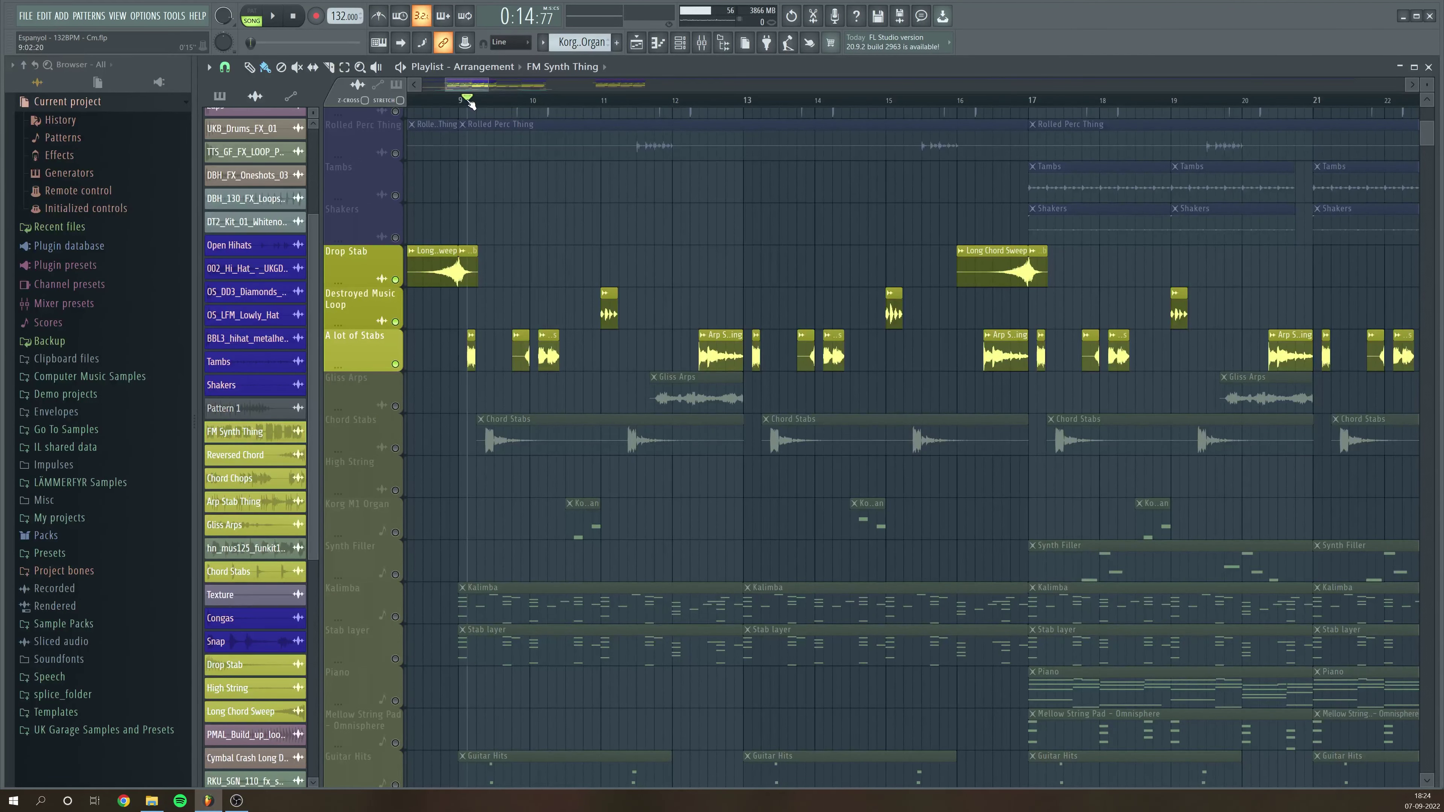
double_click(472, 356)
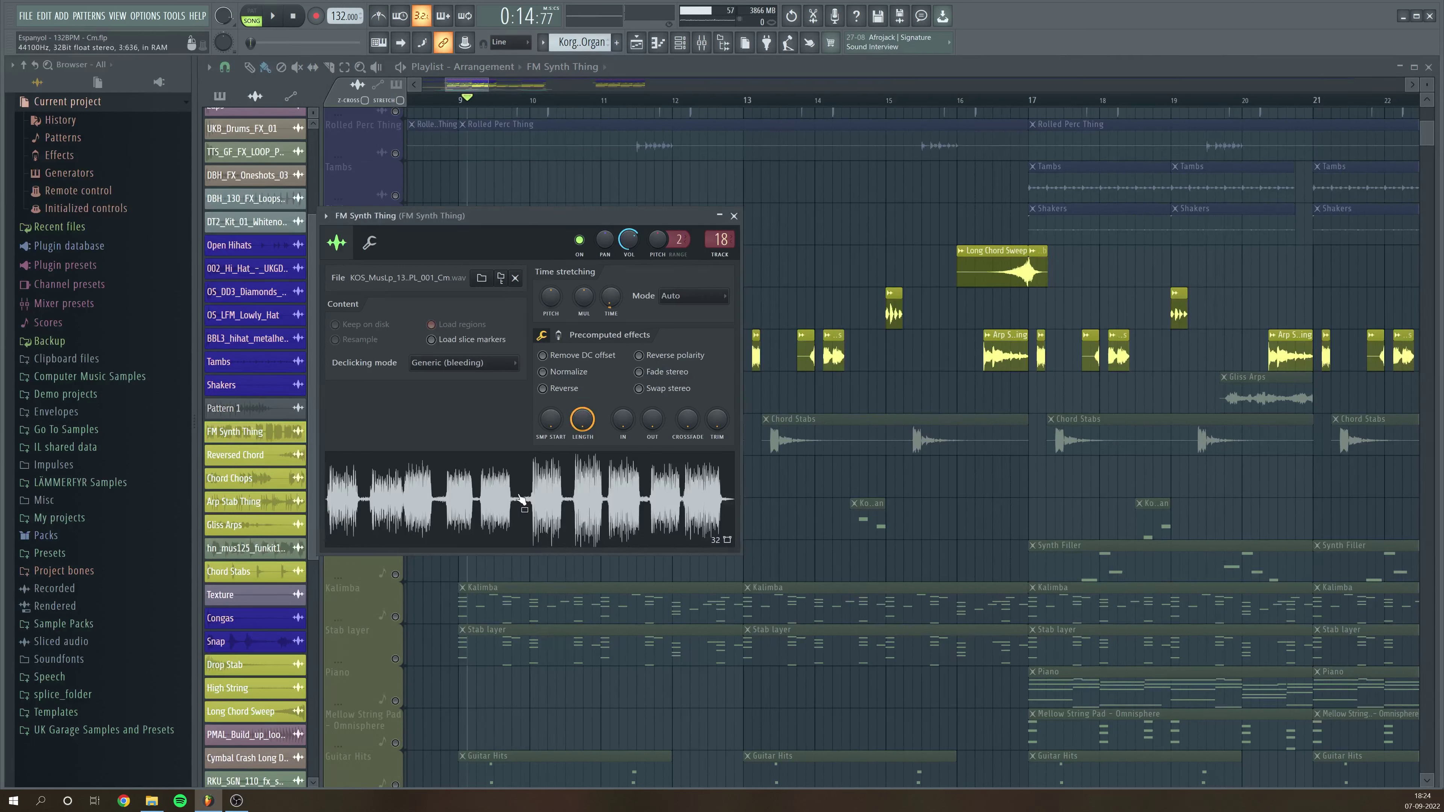
click(522, 510)
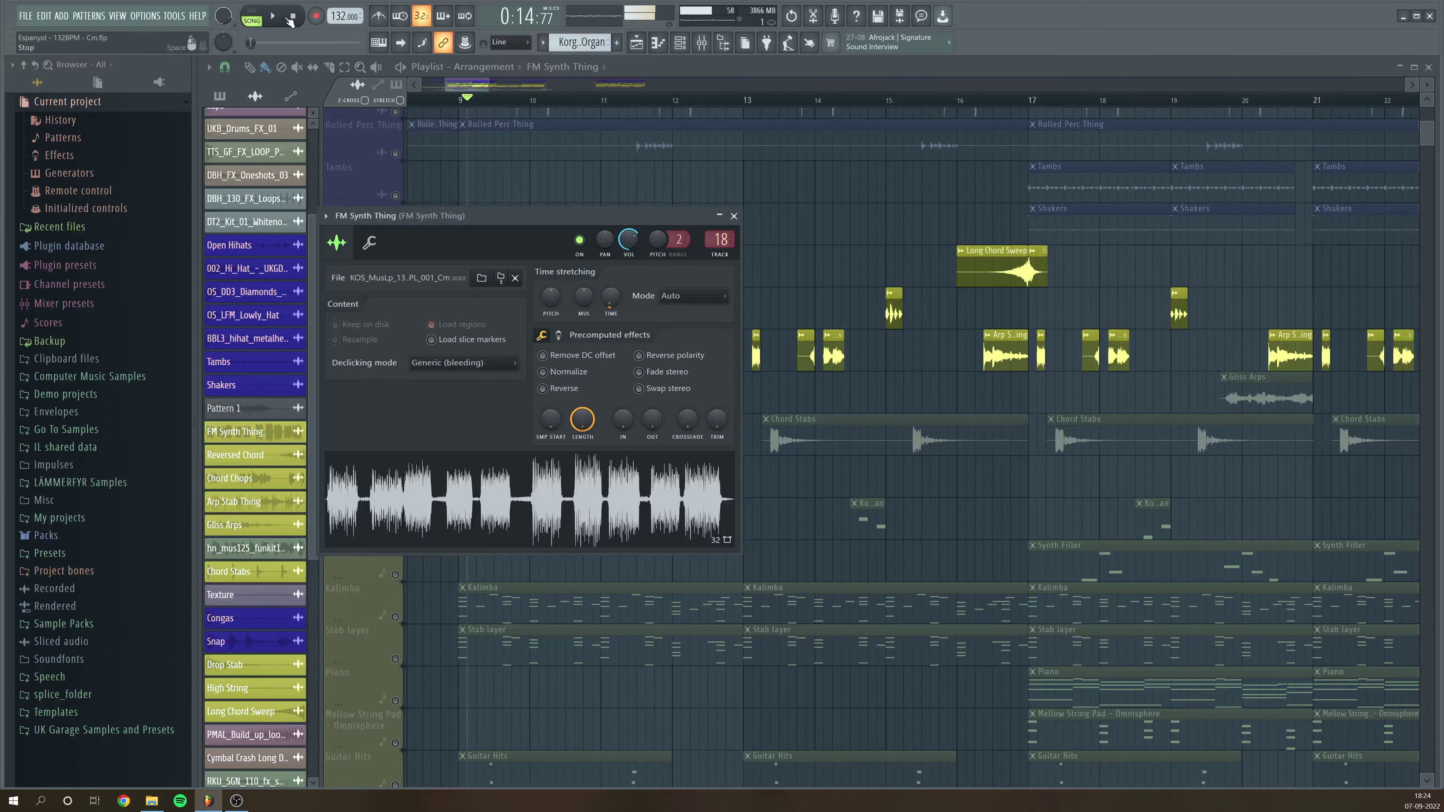
key(space)
click(734, 216)
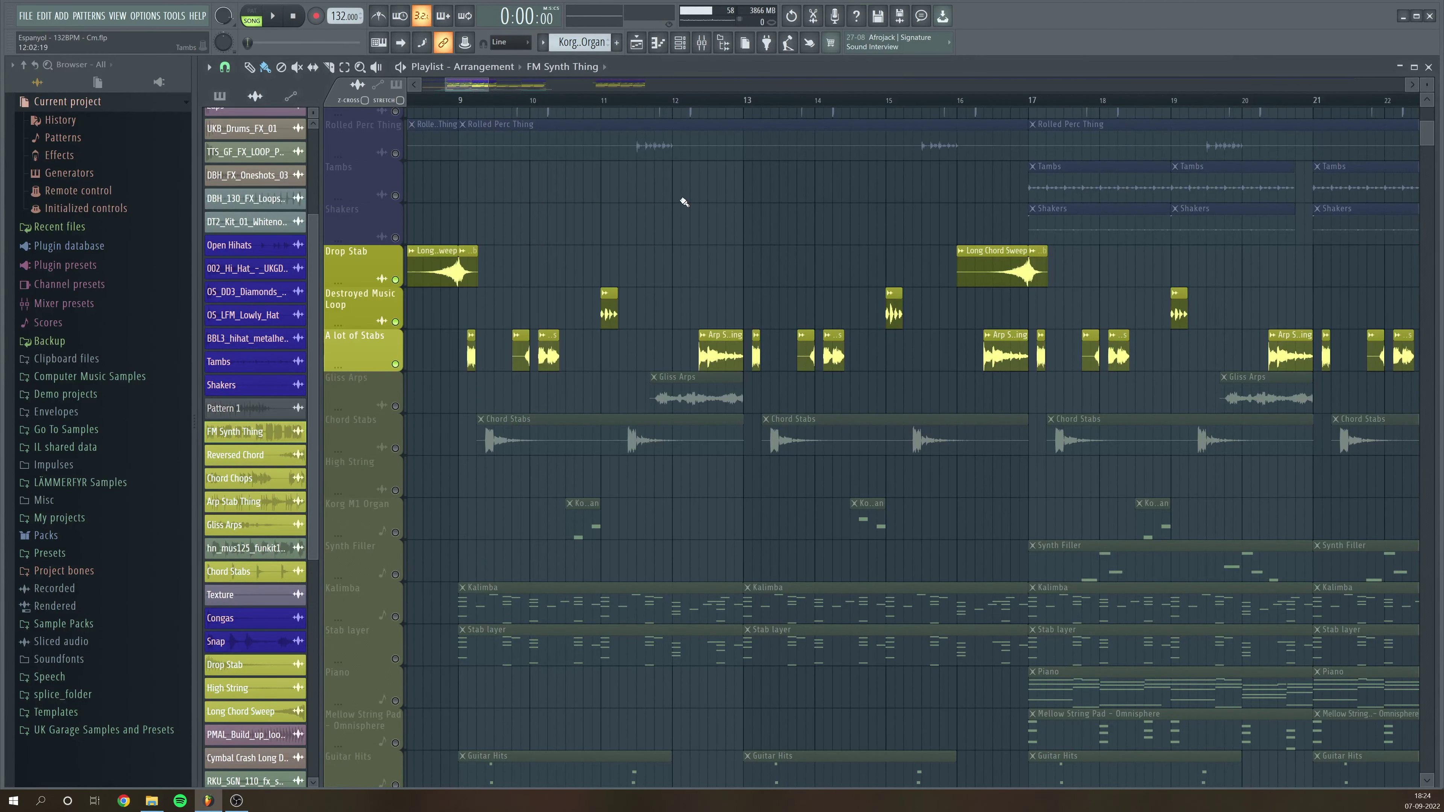
click(462, 102)
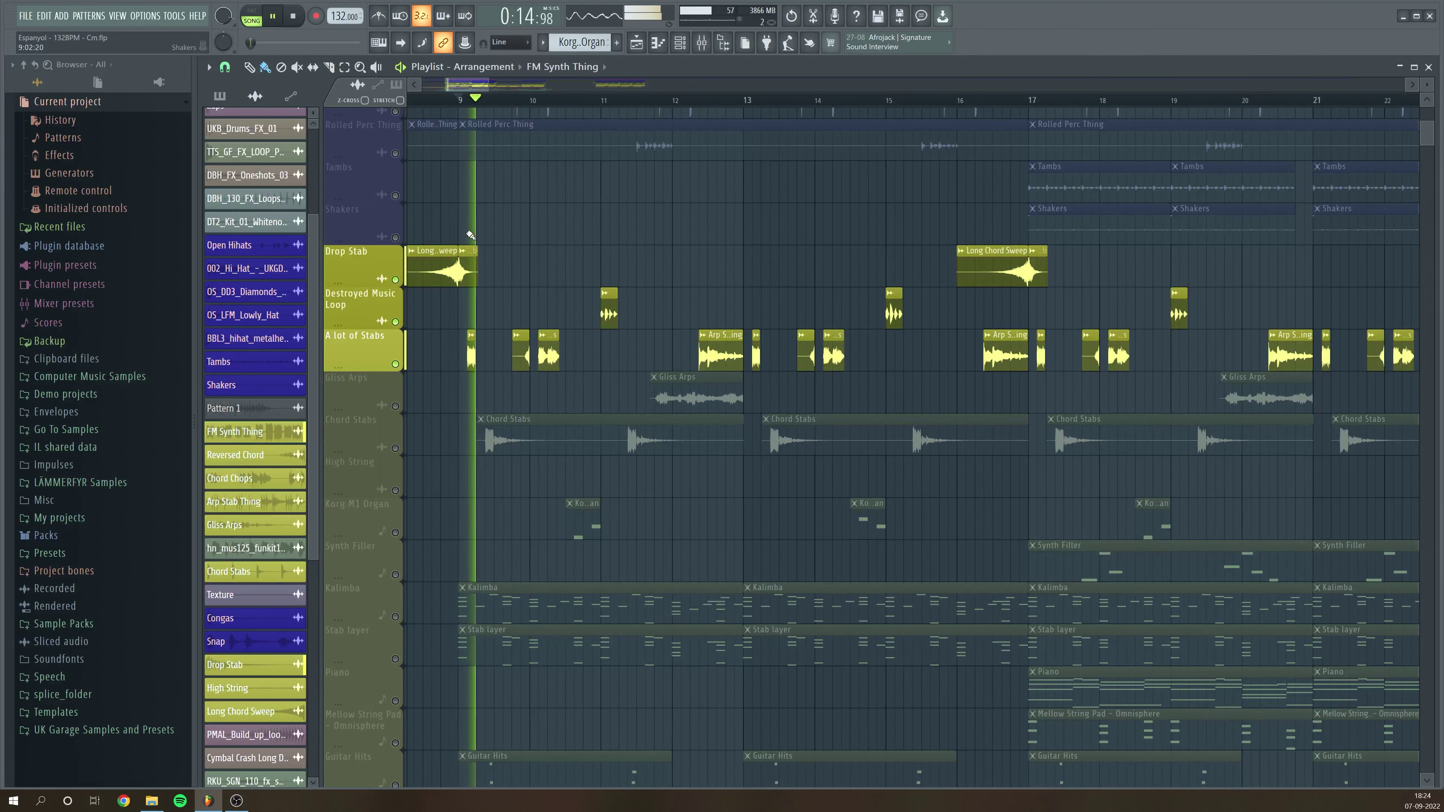
click(467, 97)
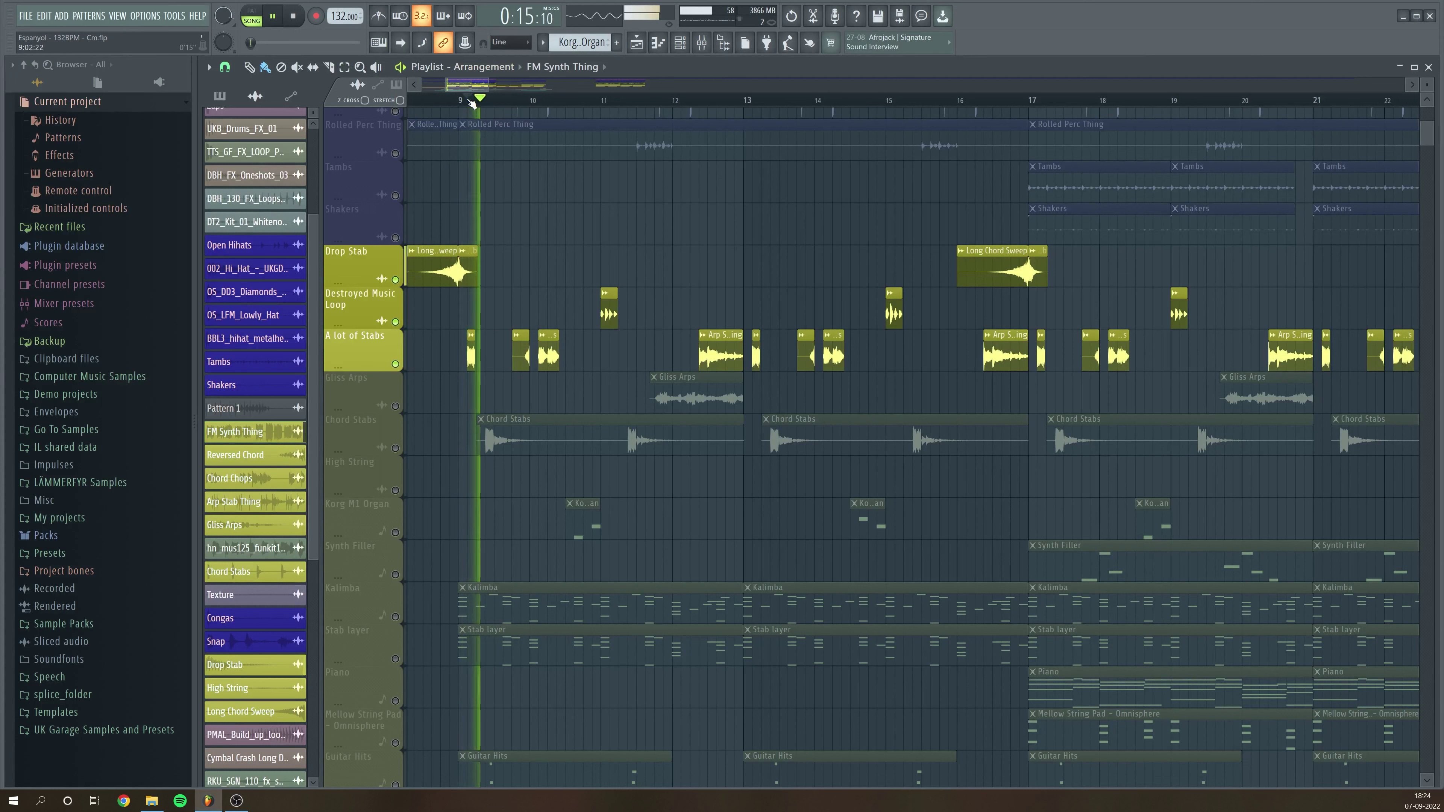
- Listen to the Reversed Chord clip just before bar 10 and compare its sample's waveform with the Reverse effect off and on
click(512, 100)
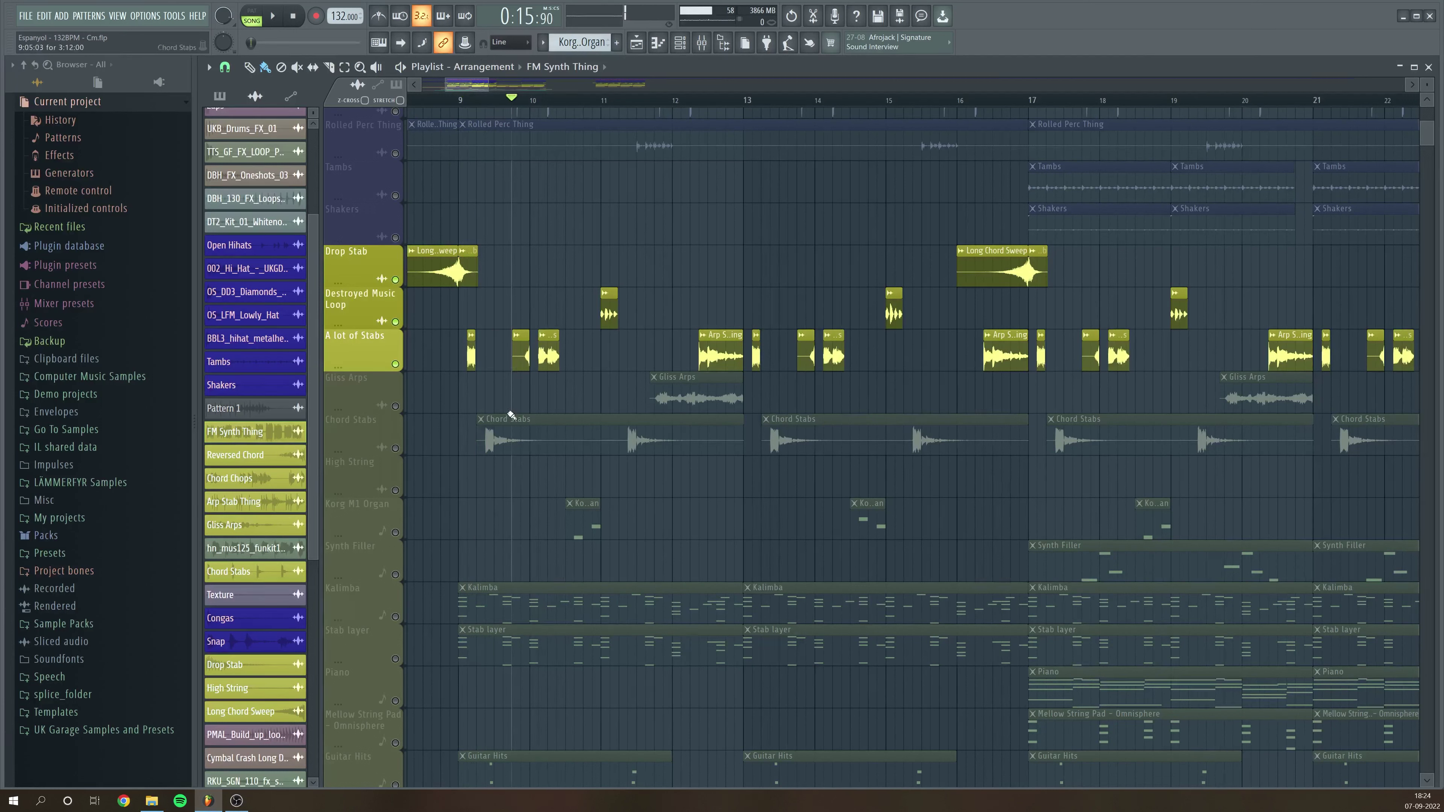
double_click(520, 352)
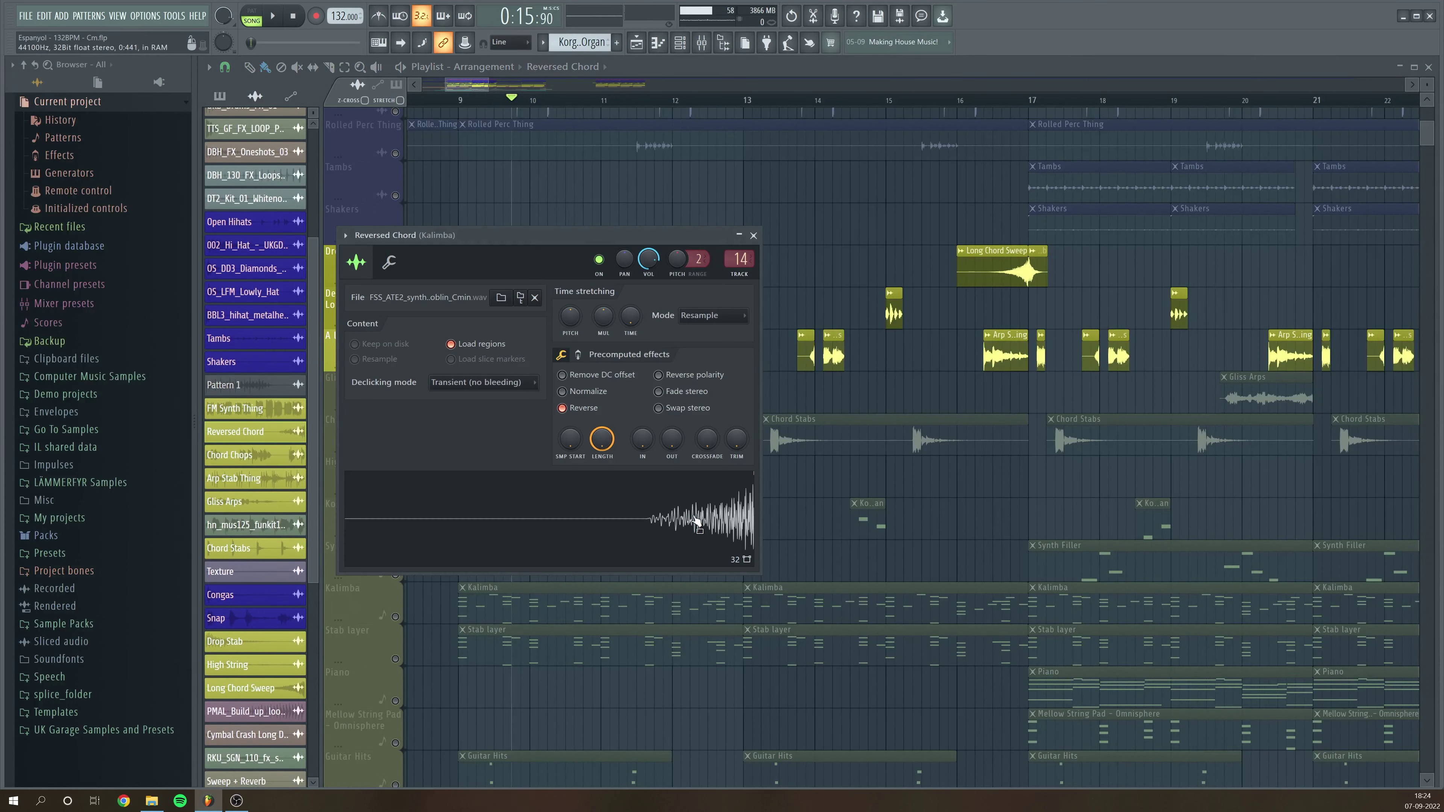
key(space)
key(space)
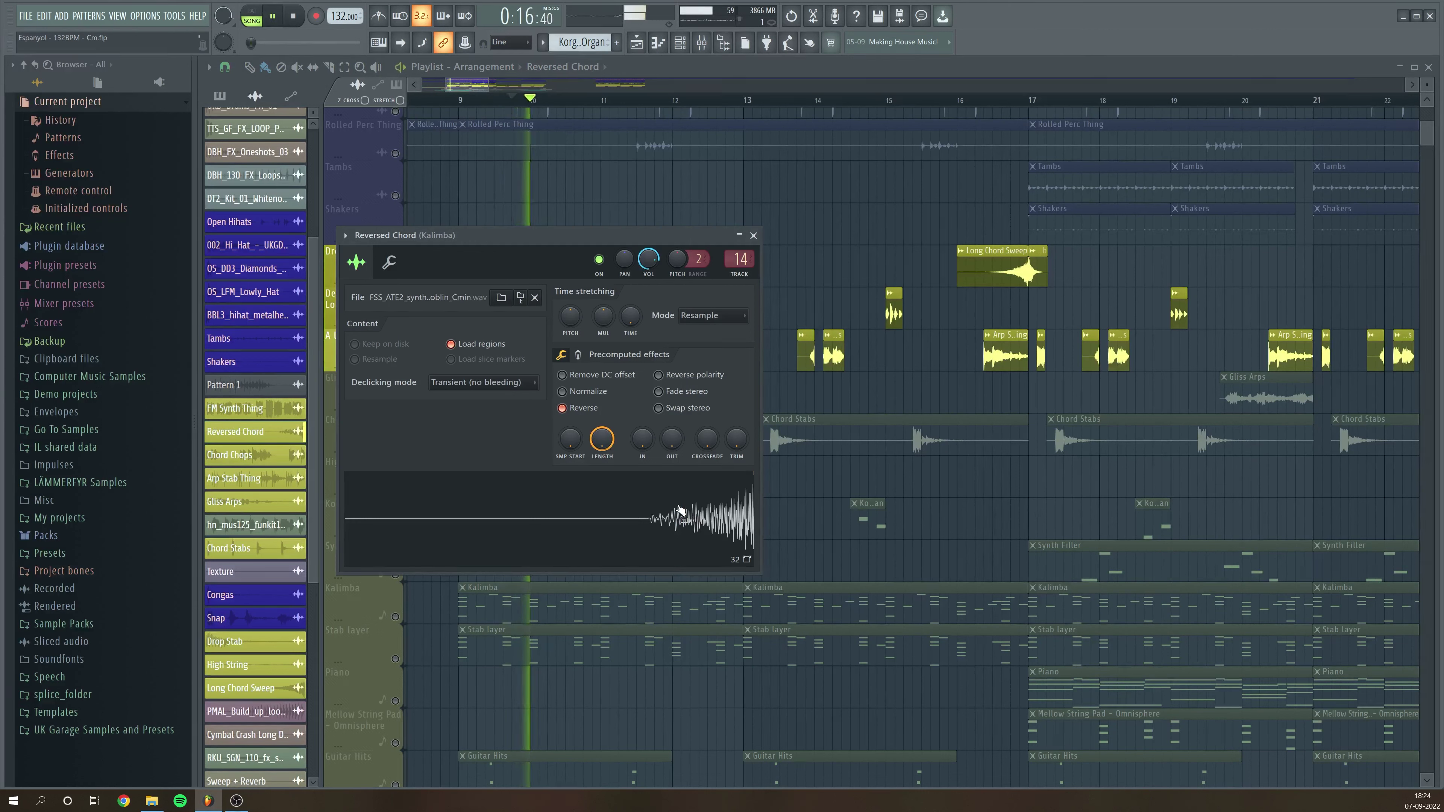
click(583, 408)
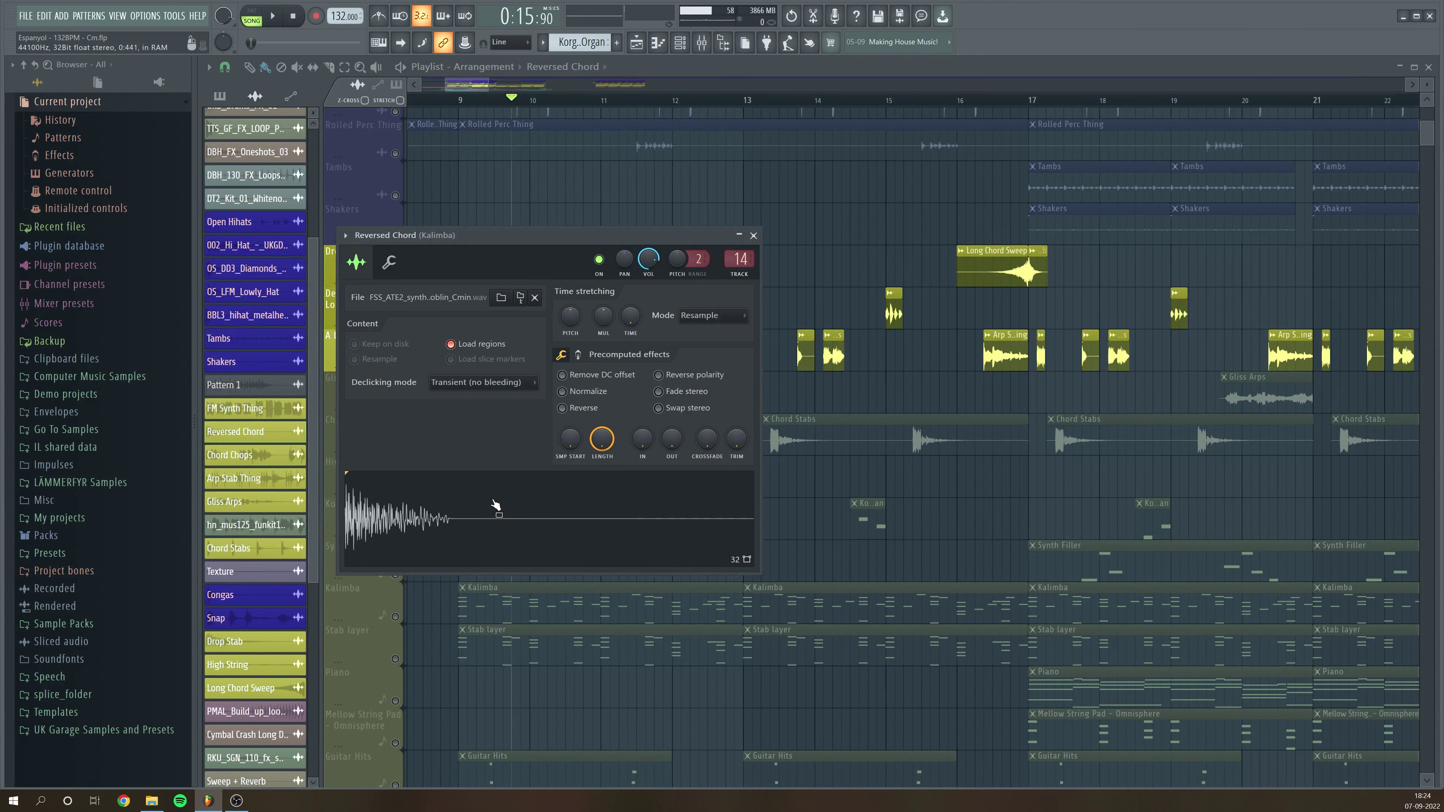
click(563, 408)
click(753, 235)
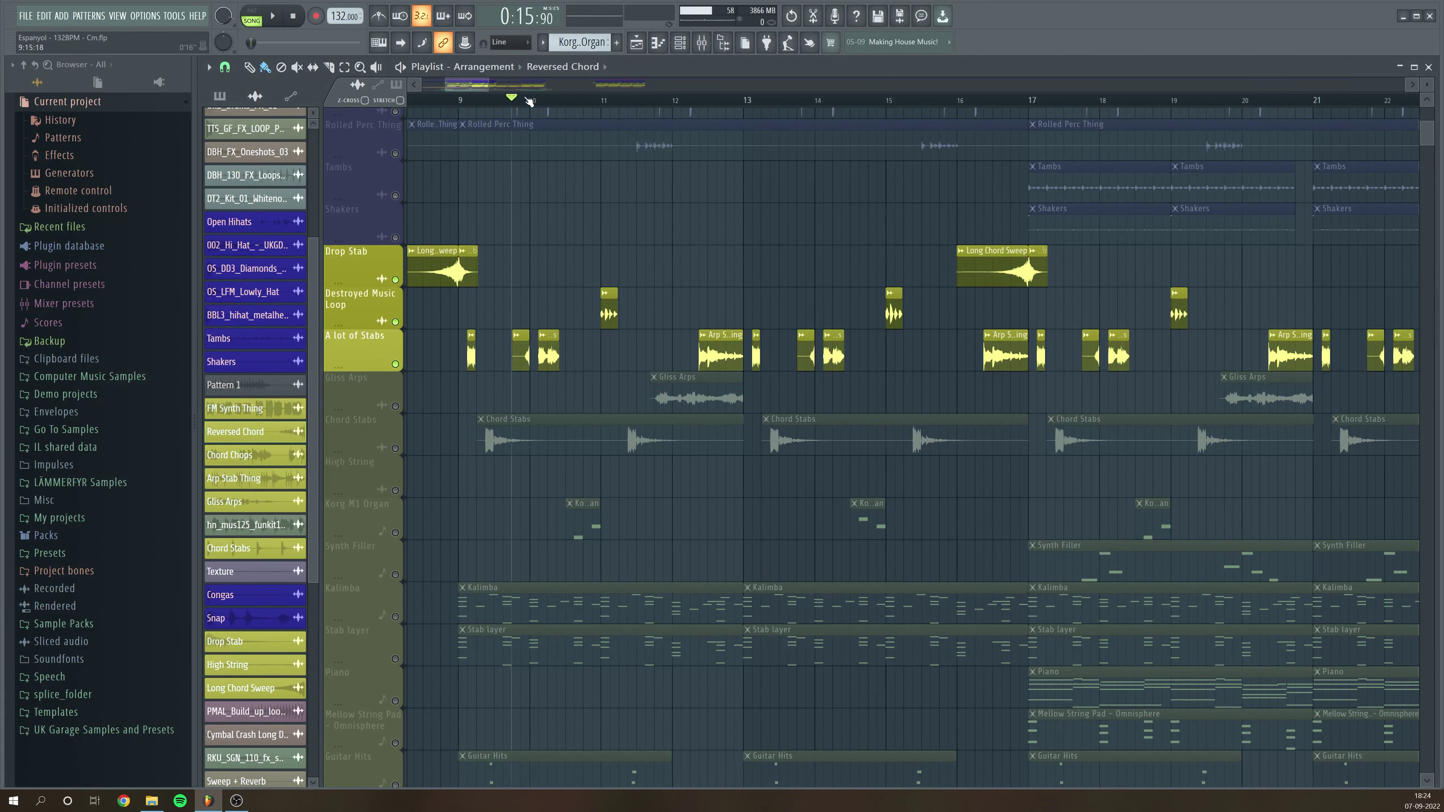
- Examine the Chord Chops sample behind the clip at bar 10 and stop its playback
double_click(551, 350)
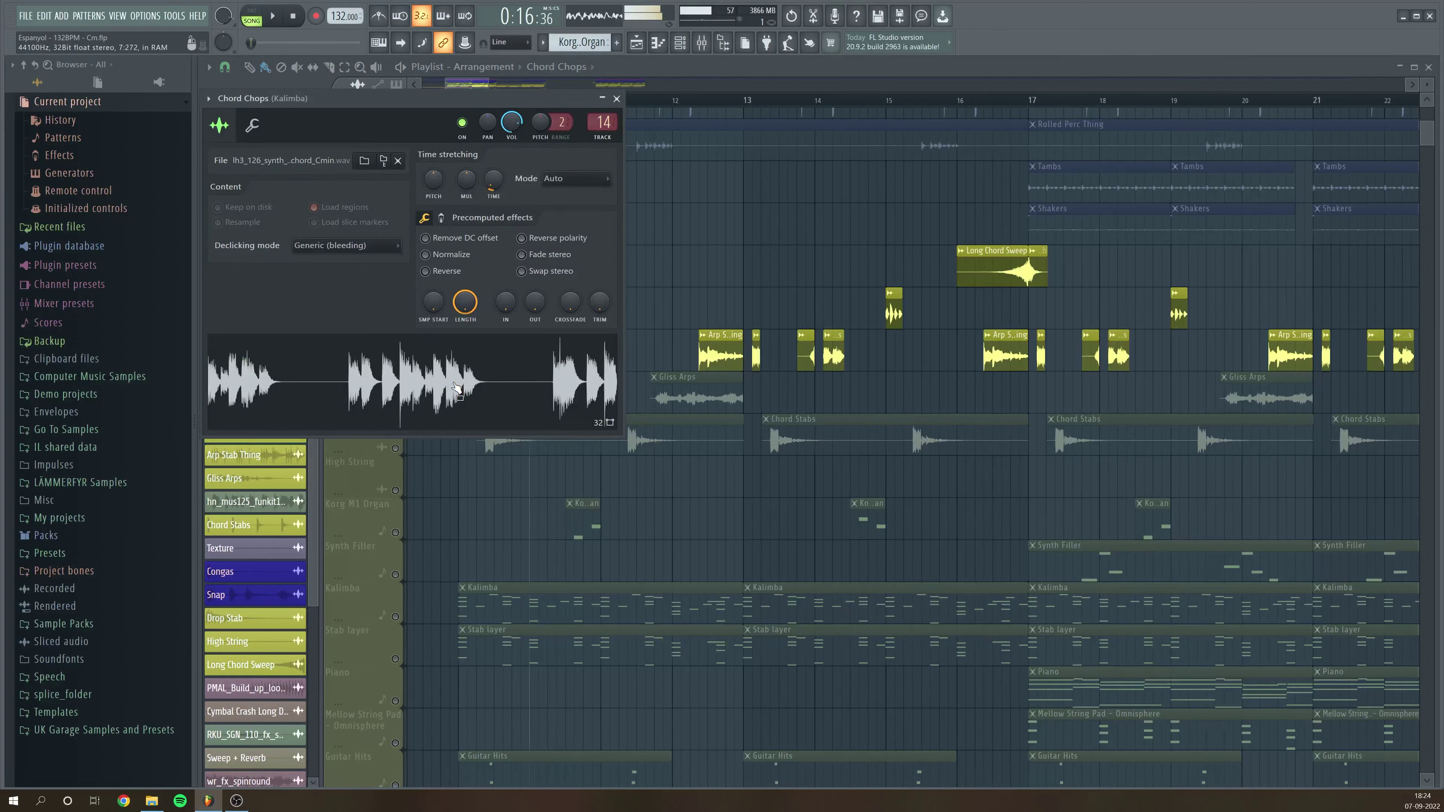
click(291, 18)
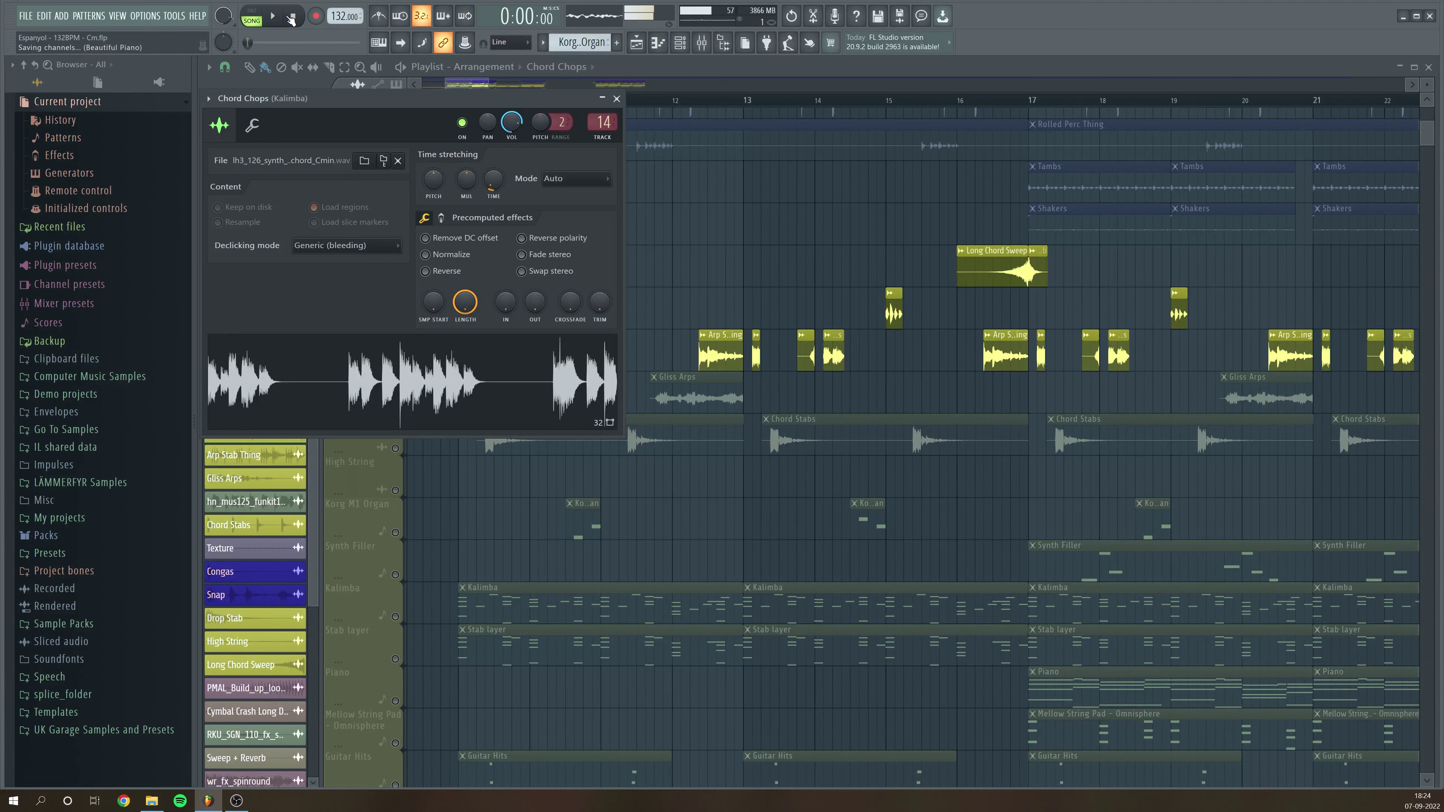
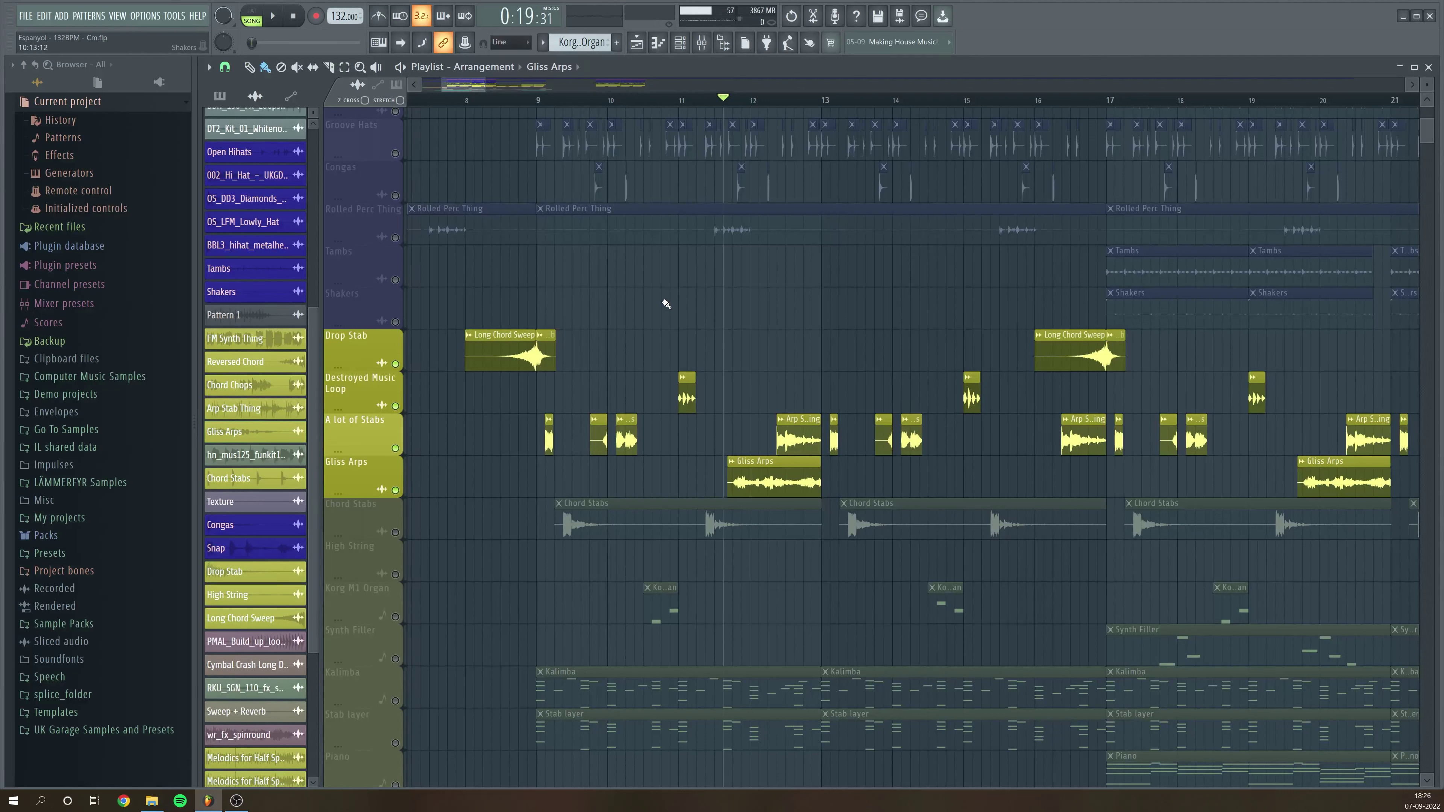
- Unmute the Chord Stabs track and listen to it with the other unmuted sample tracks from bar 9
click(396, 533)
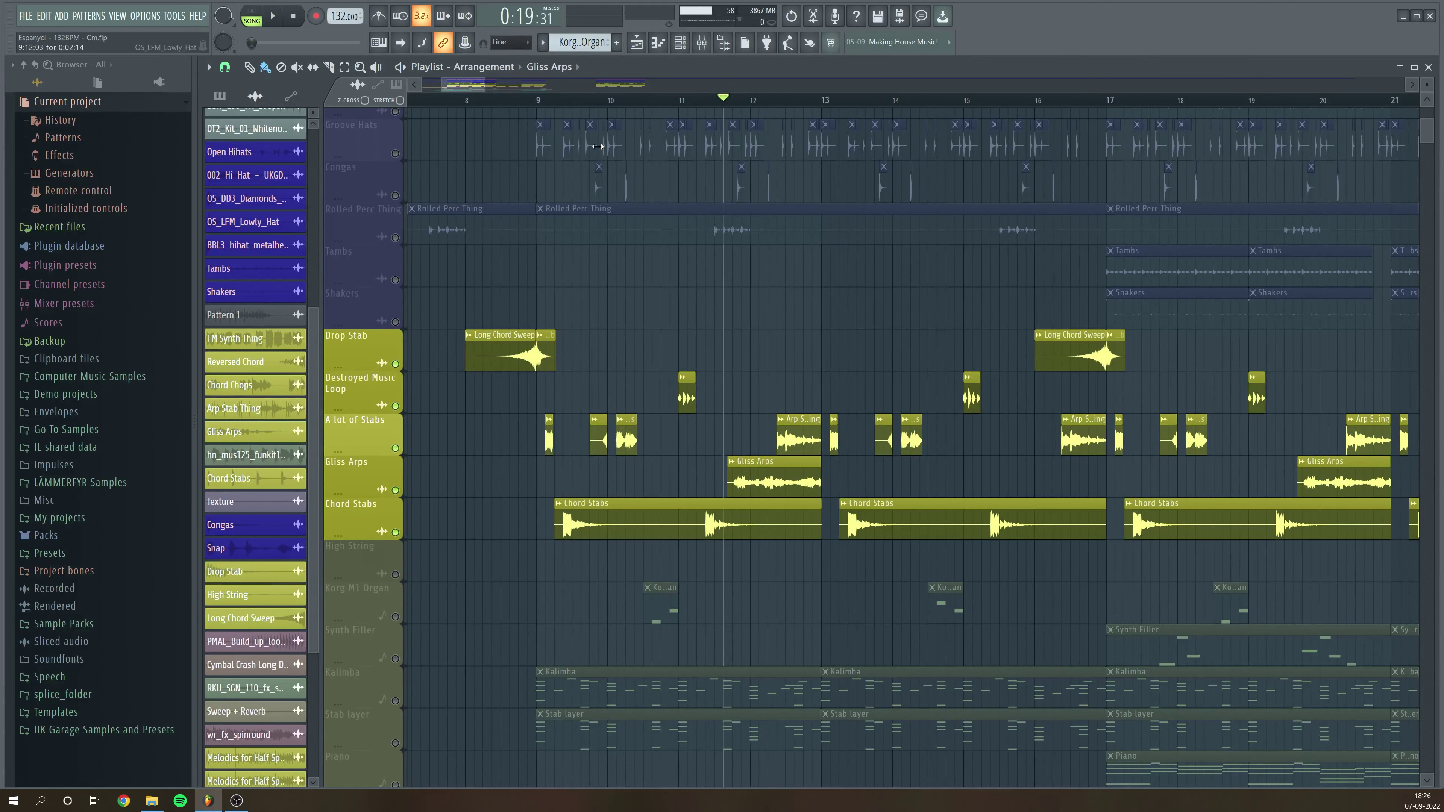
click(545, 100)
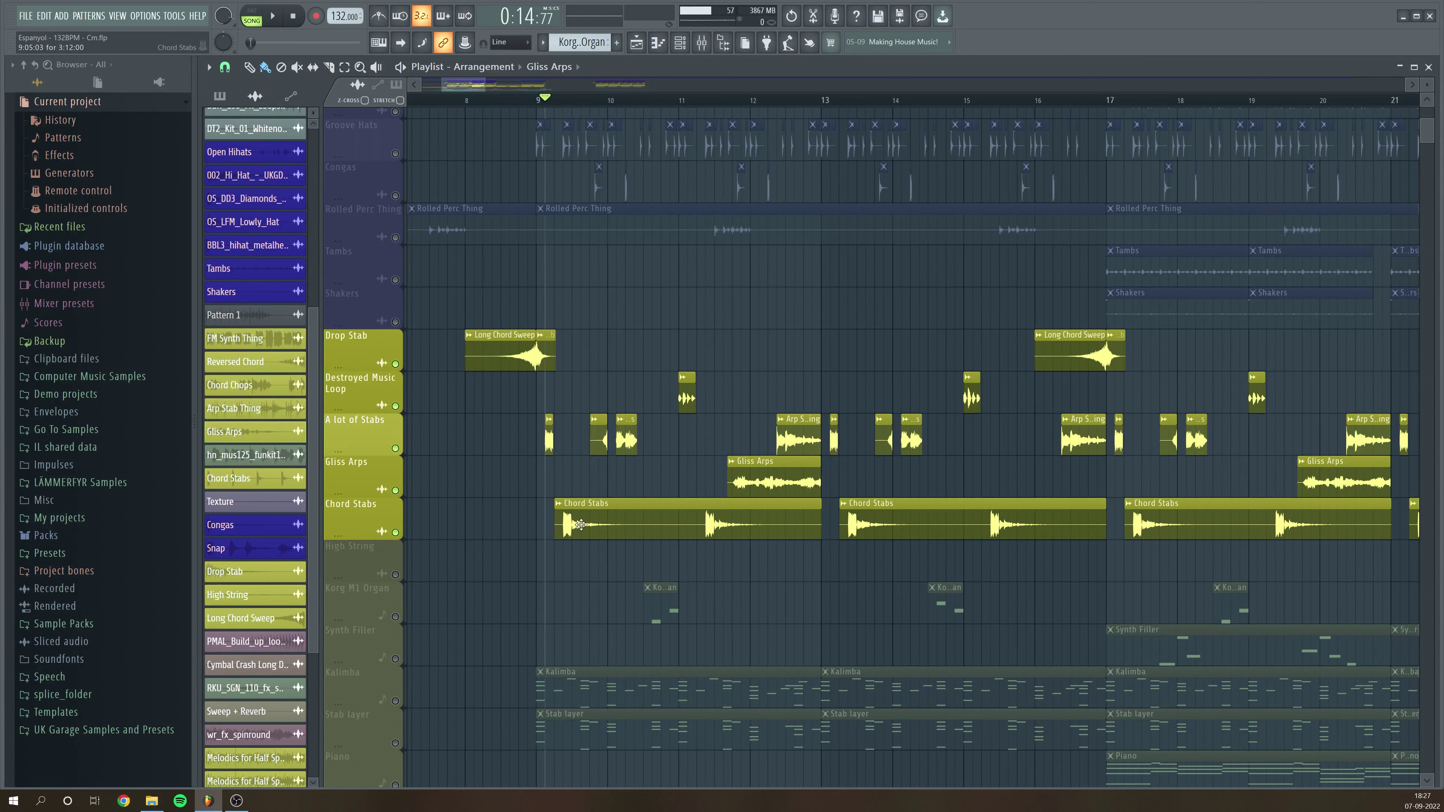
key(space)
key(space)
key(space)
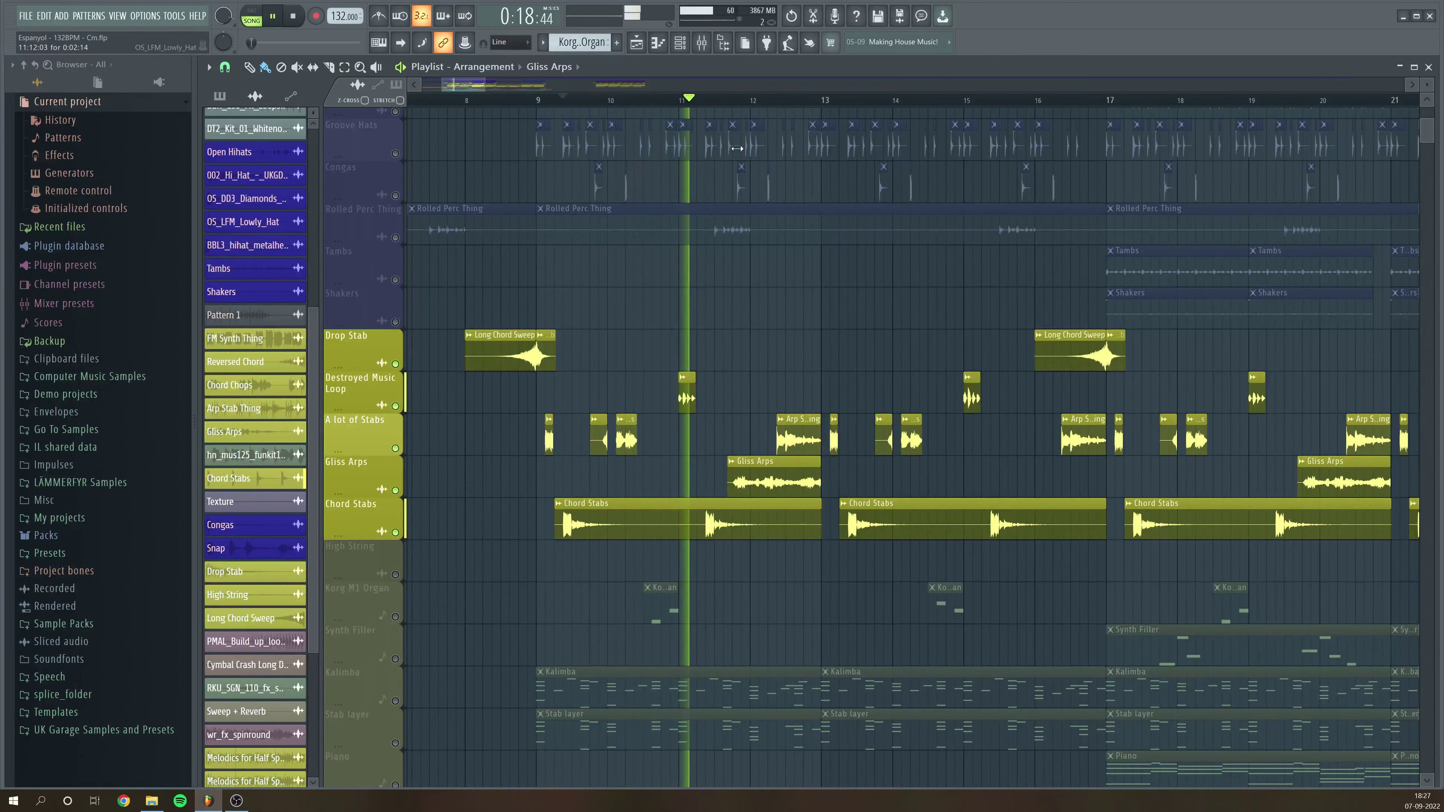
key(space)
- Examine and audition the sample behind the first Chord Stabs clip, and close its settings
click(620, 503)
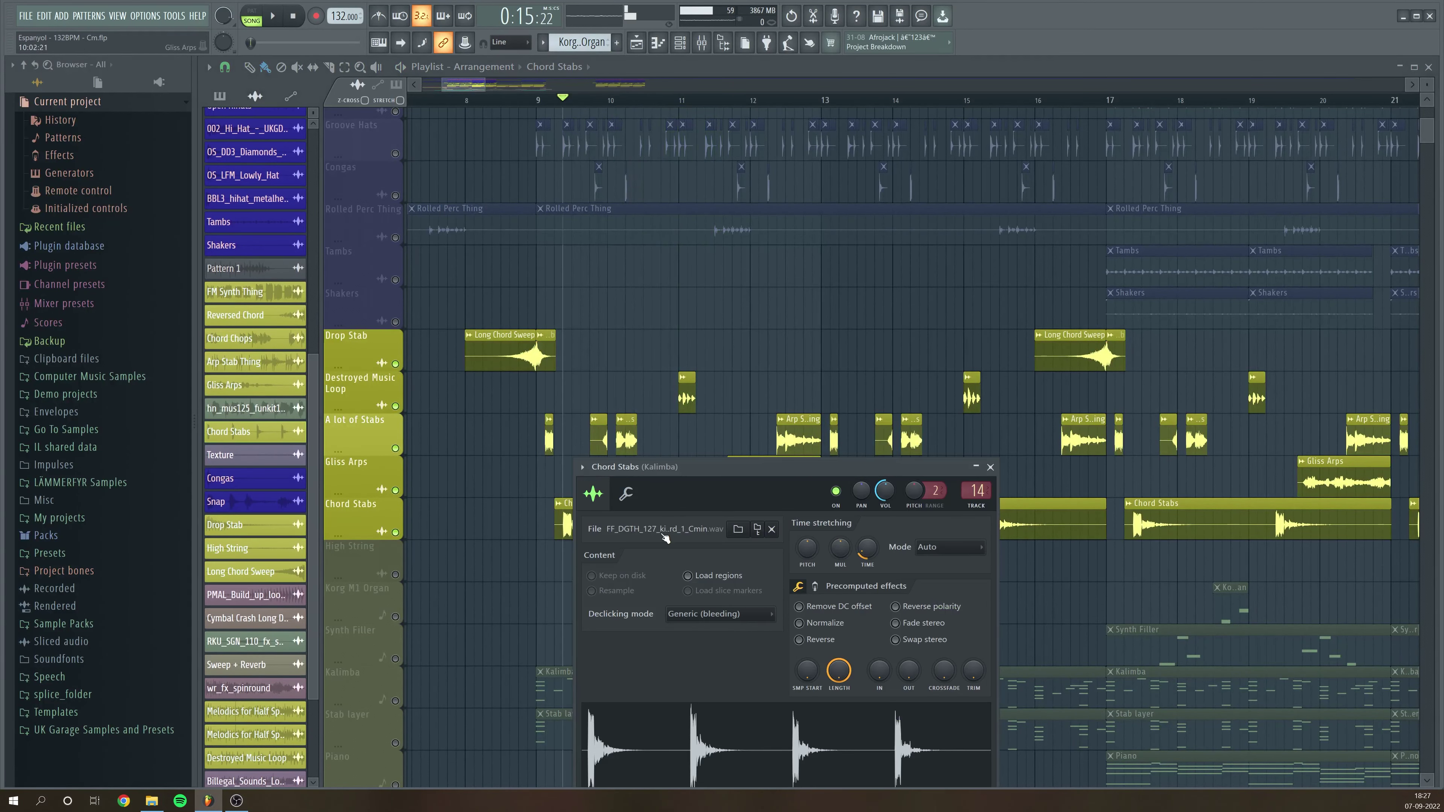
drag(789, 472, 808, 251)
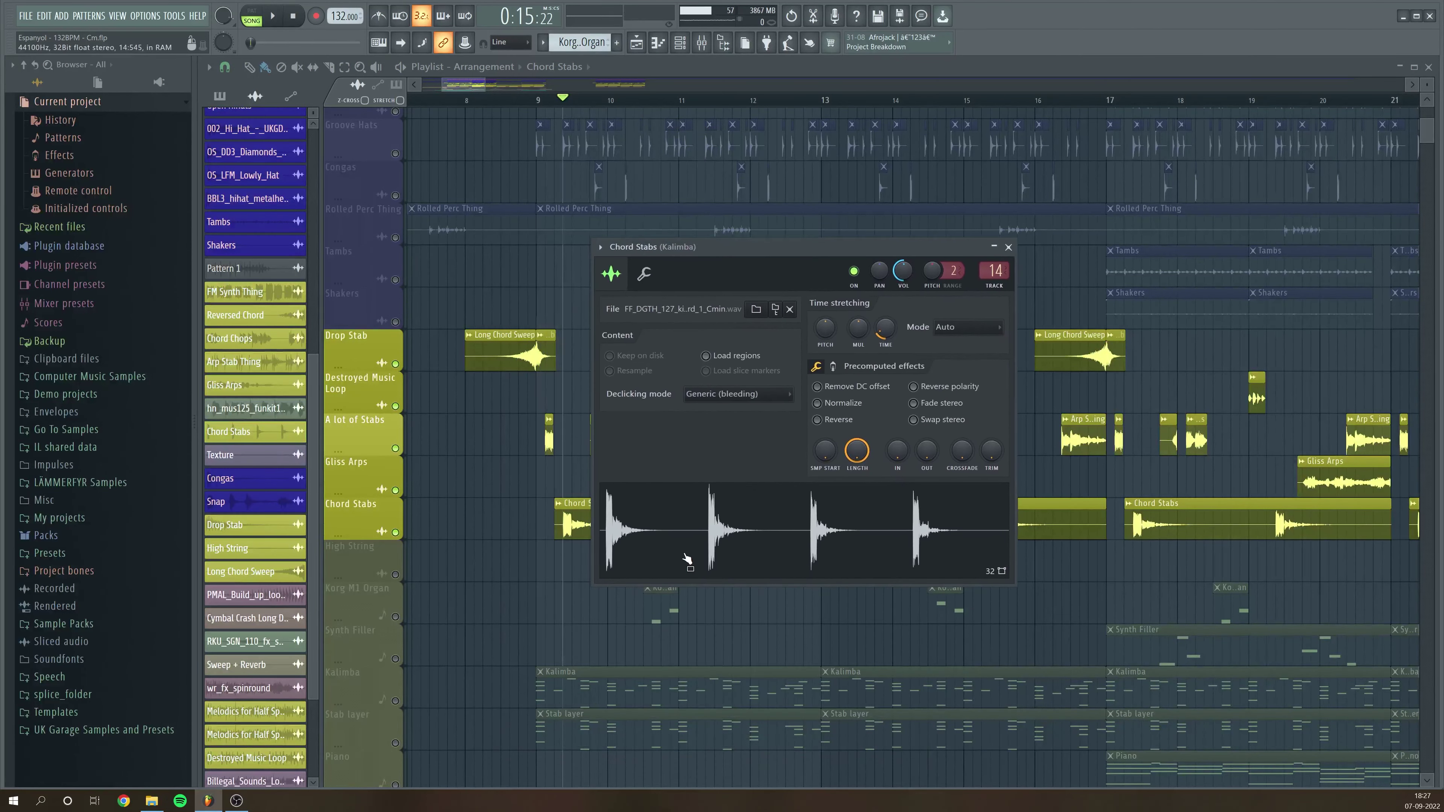
click(712, 541)
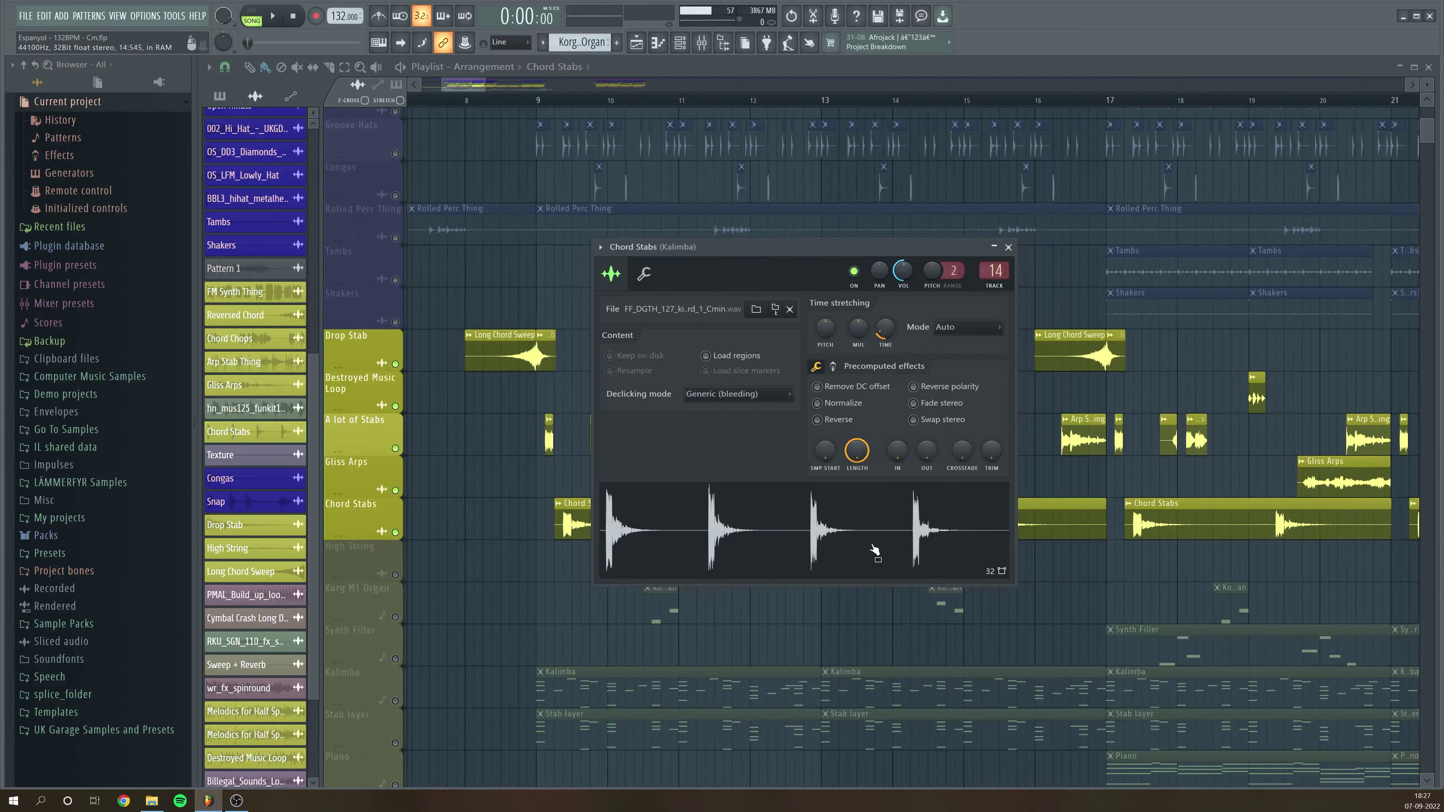
click(1008, 247)
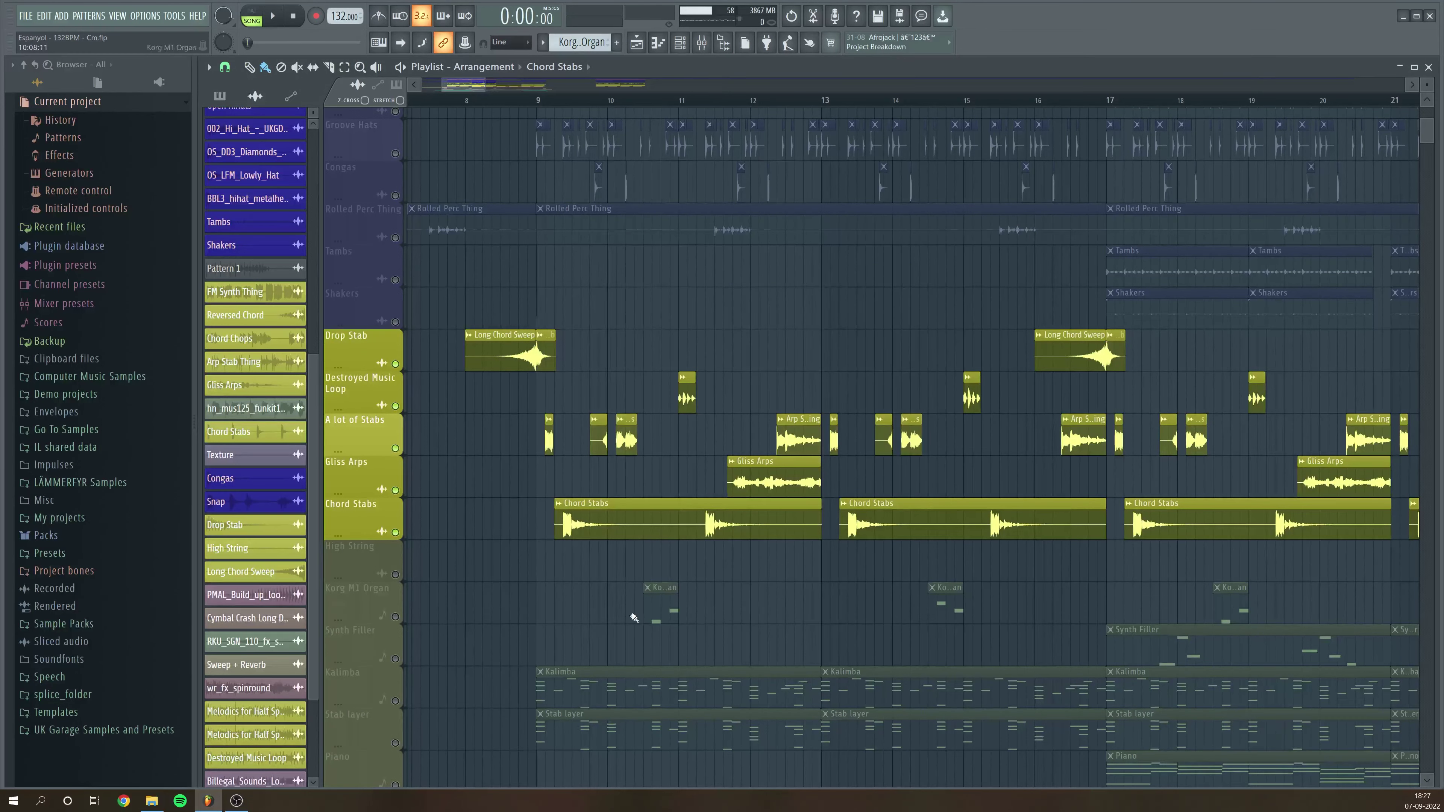
- Play the five unmuted sample tracks, Drop Stab through Chord Stabs, together from bar 9
scroll(648, 557, down, 1)
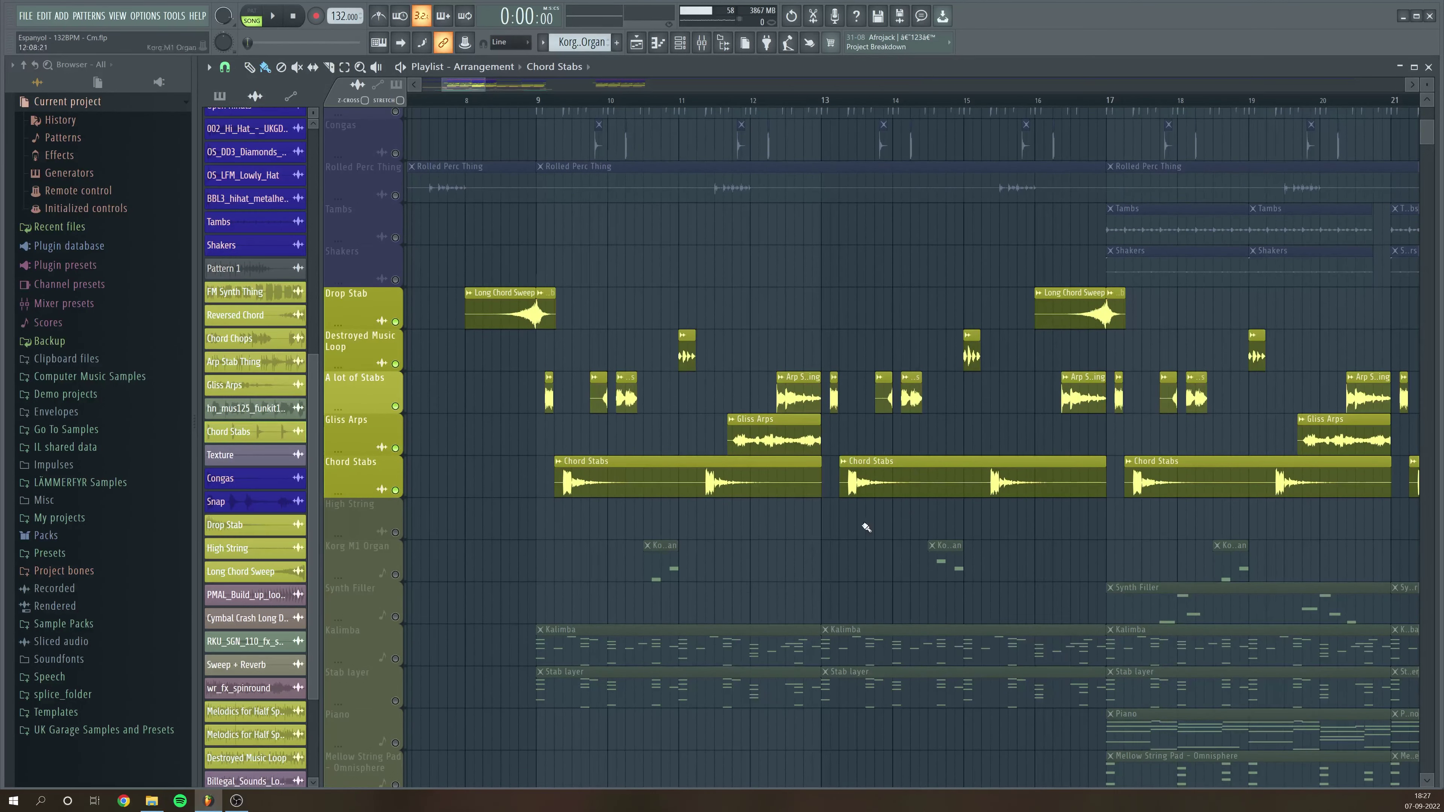
scroll(461, 89, down, 1)
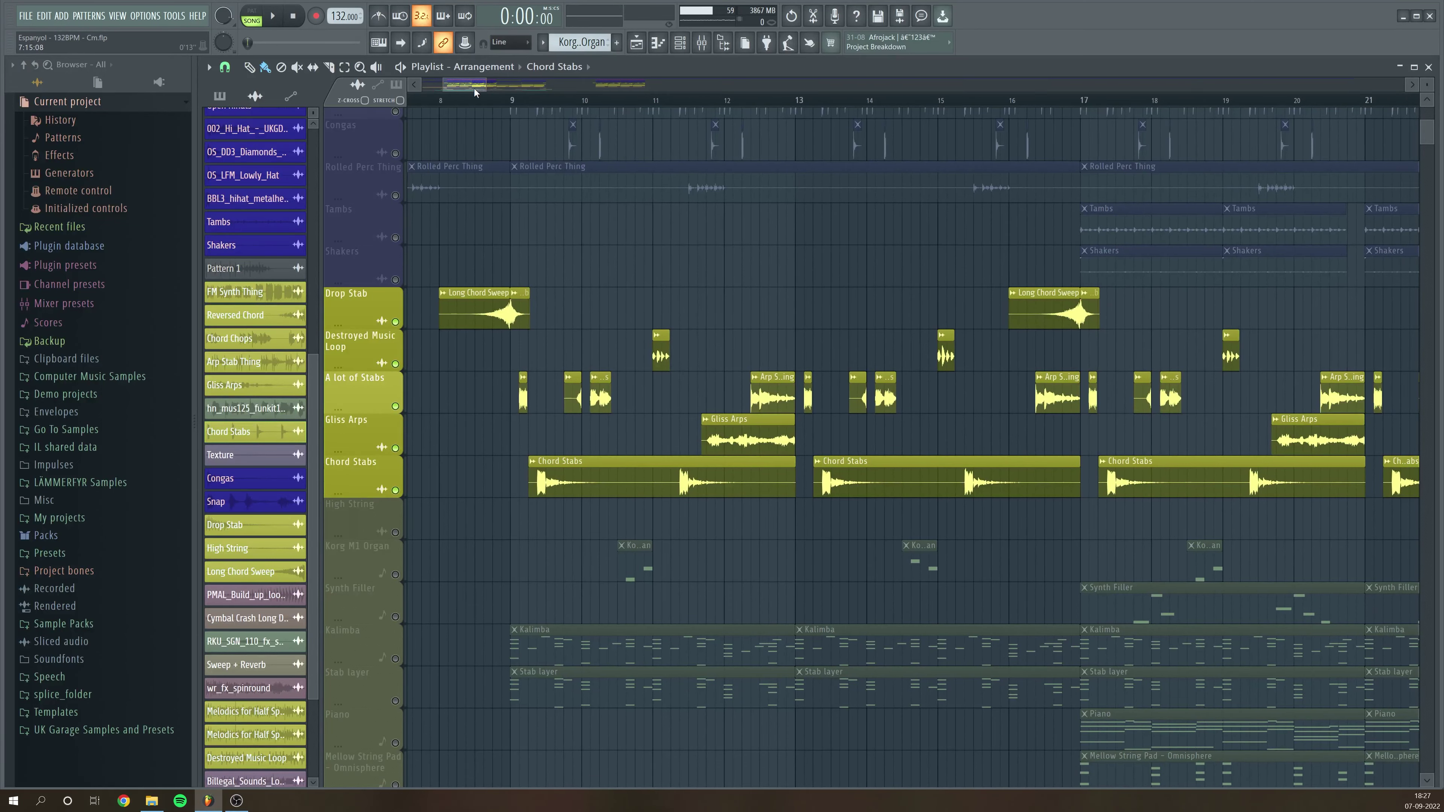
drag(484, 85, 516, 86)
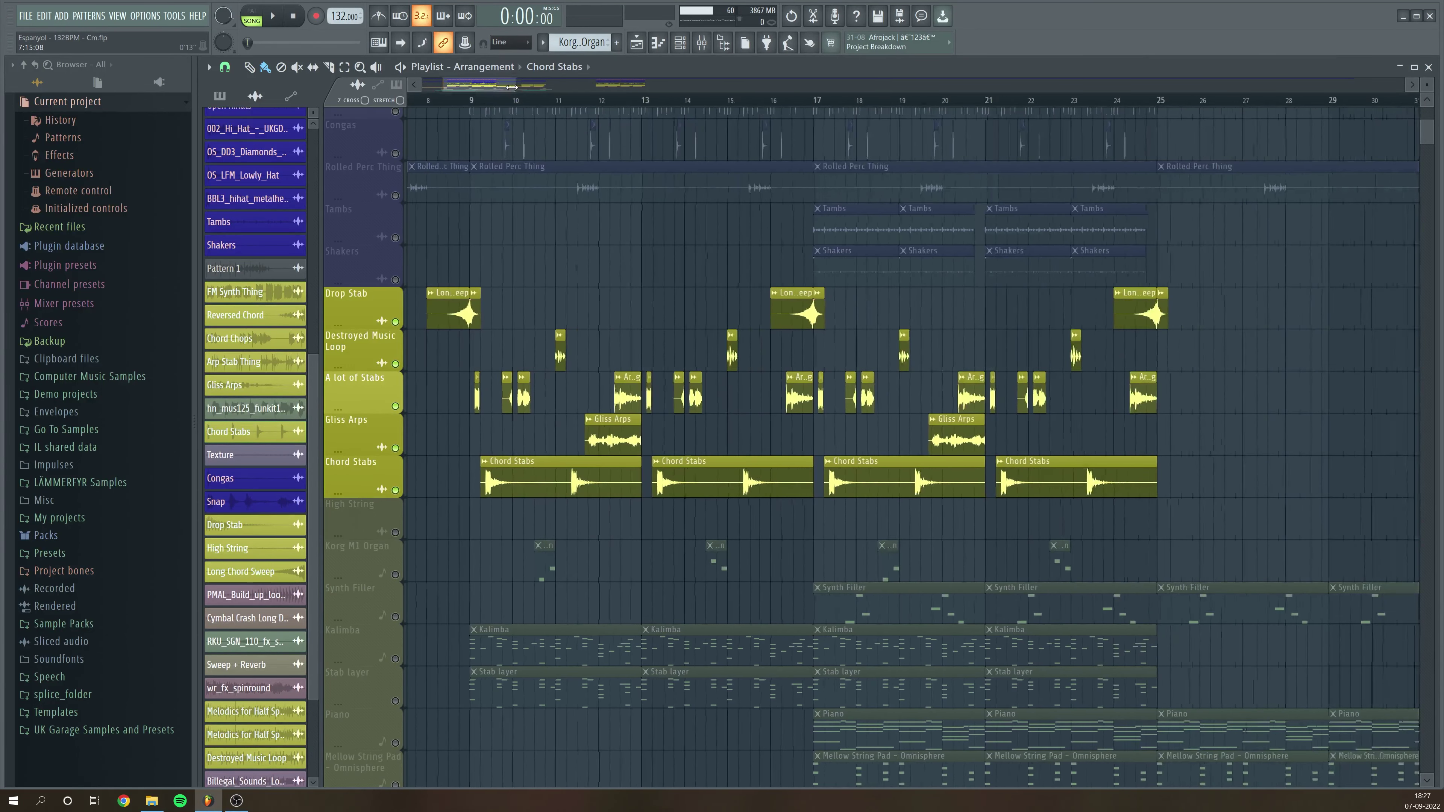
click(473, 104)
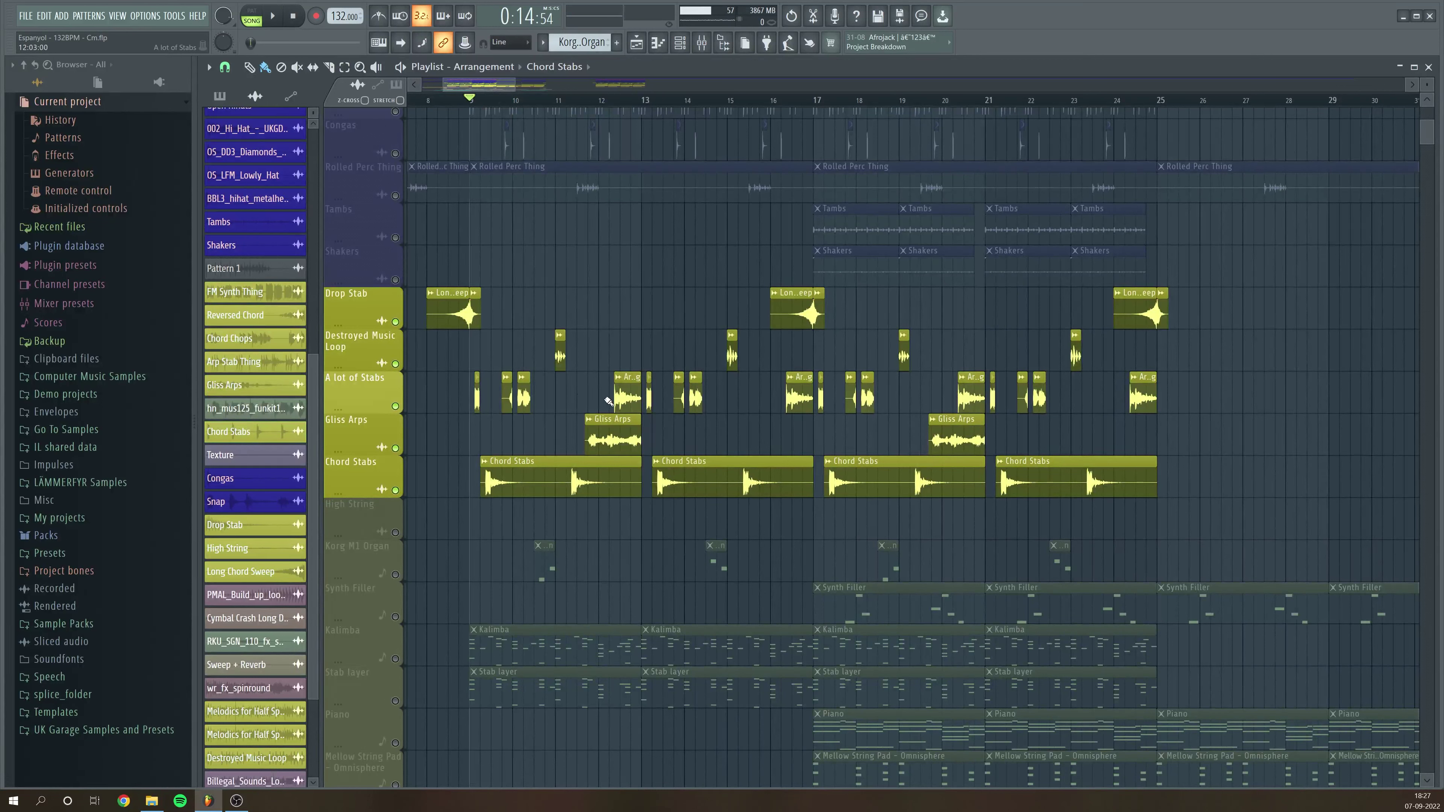
key(space)
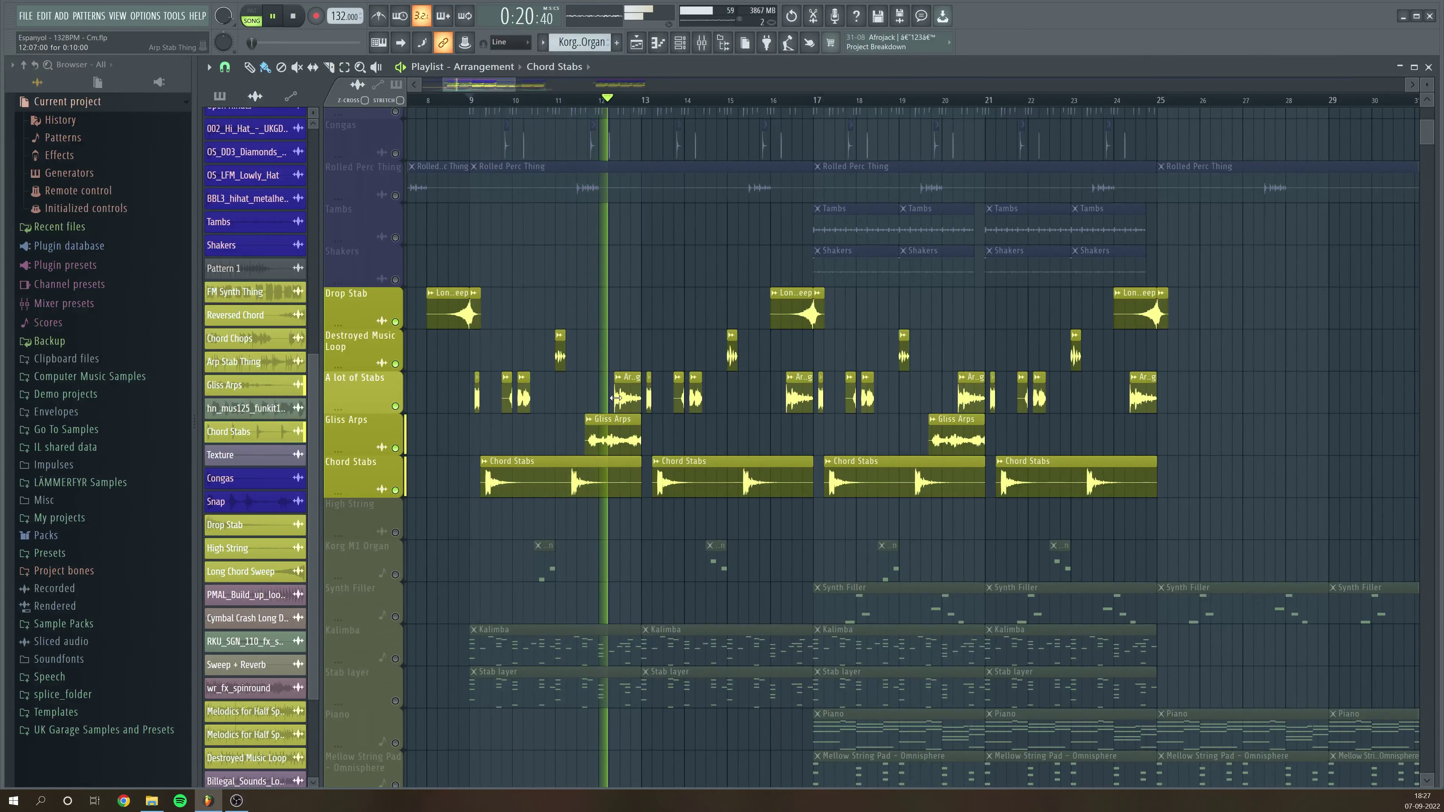
key(space)
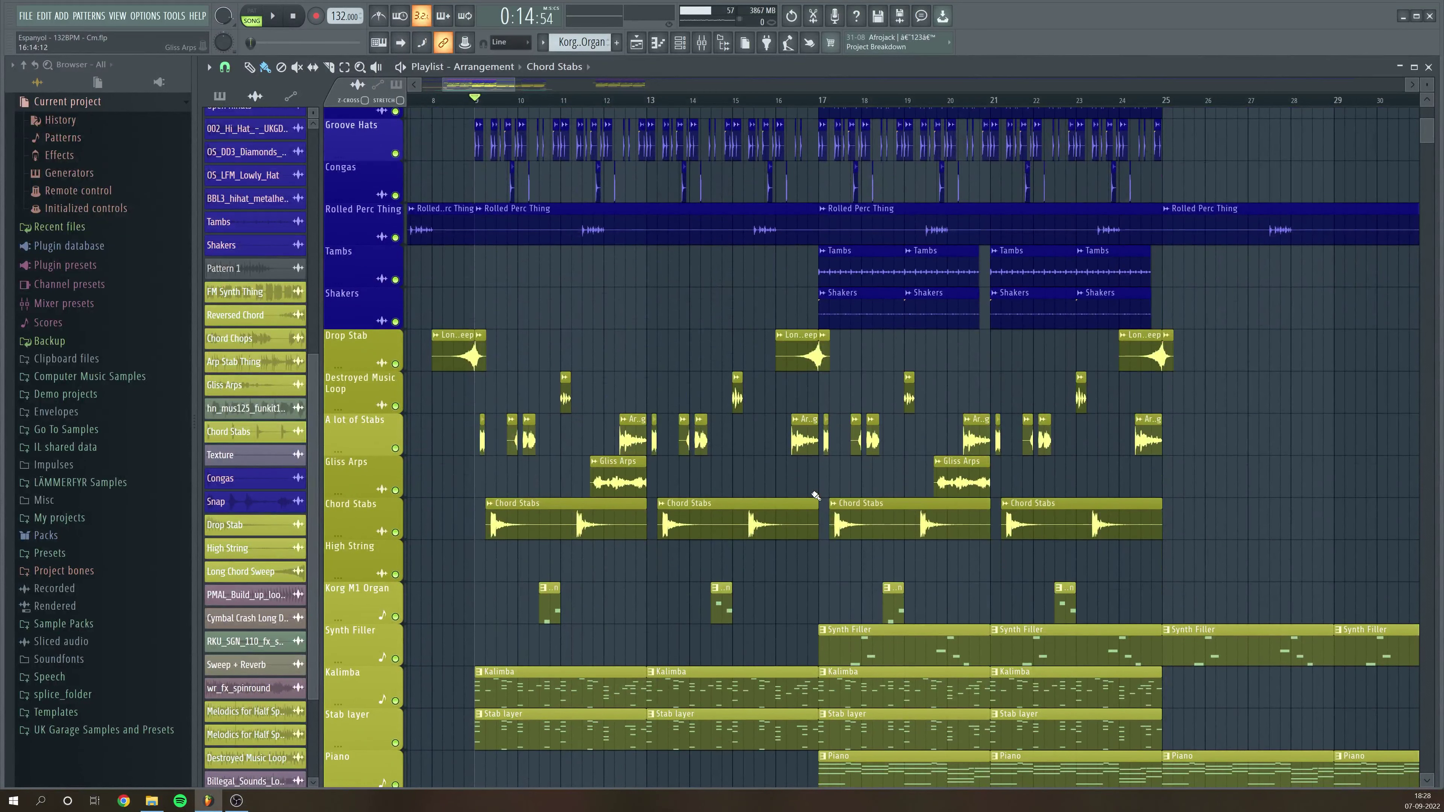
- Play the full drop from bar 9, and play it again with the Drop Stab through Chord Stabs tracks muted
key(space)
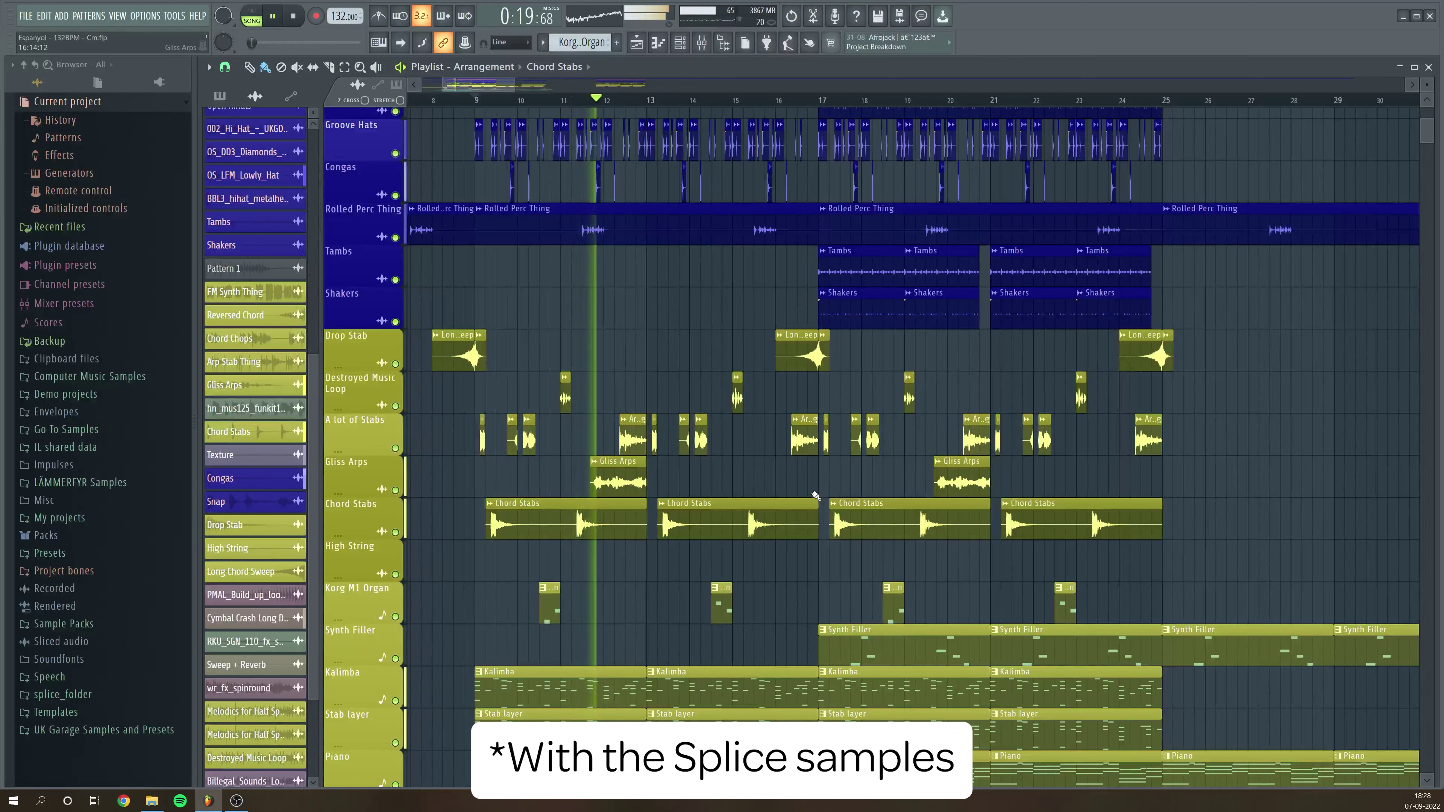
key(space)
drag(395, 364, 396, 533)
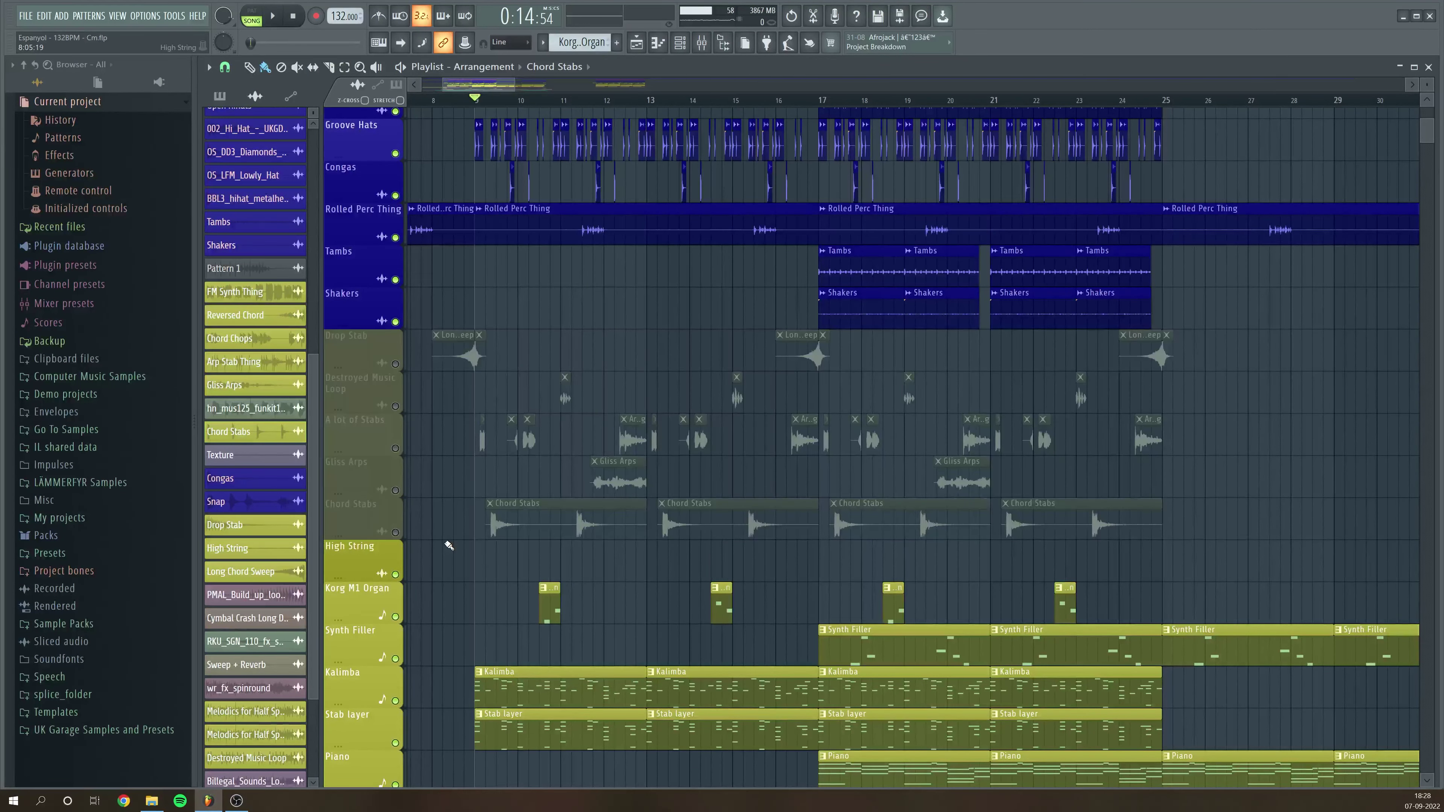
key(space)
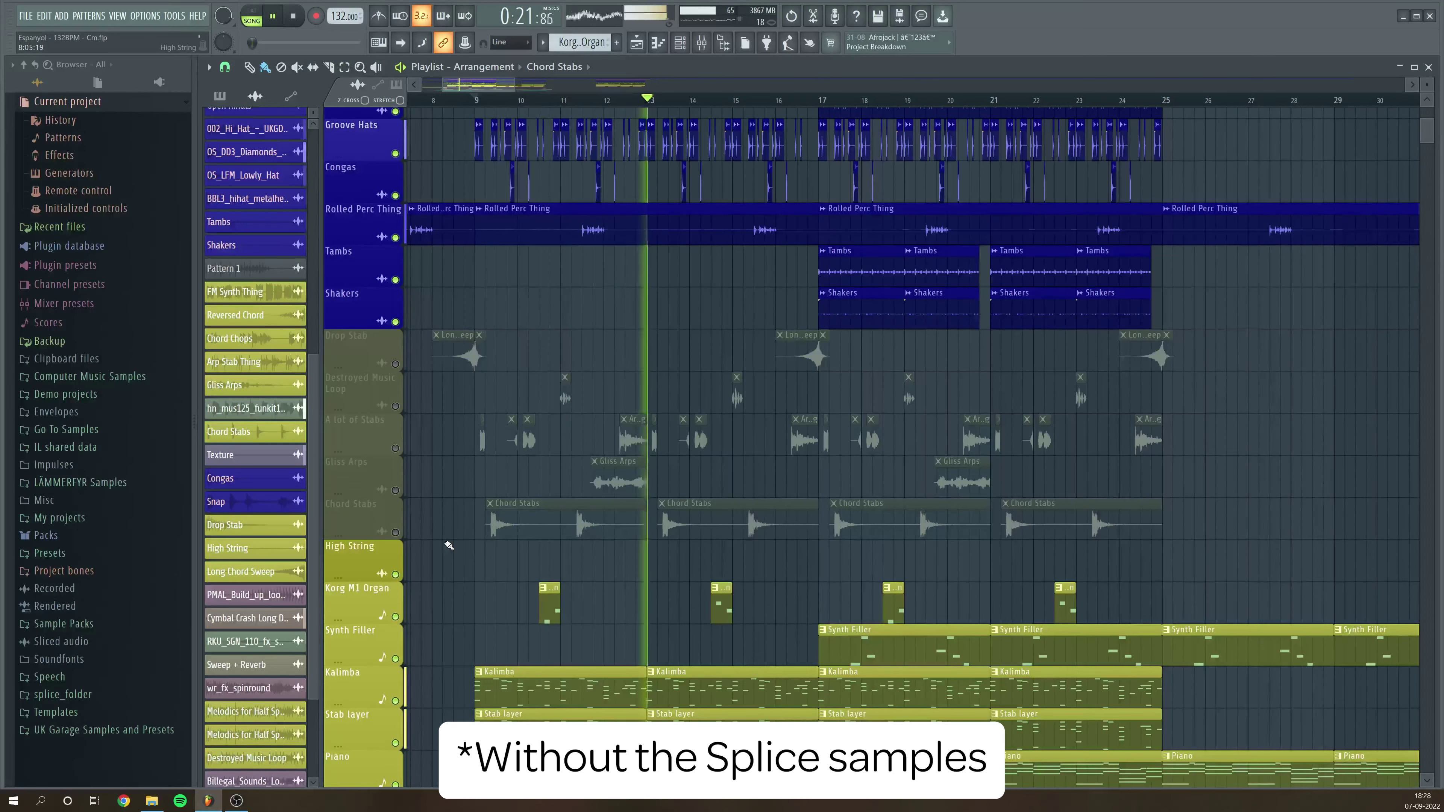
key(space)
- Unmute the Drop Stab through Chord Stabs tracks and listen to the full drop from bar 9 again
drag(395, 364, 396, 537)
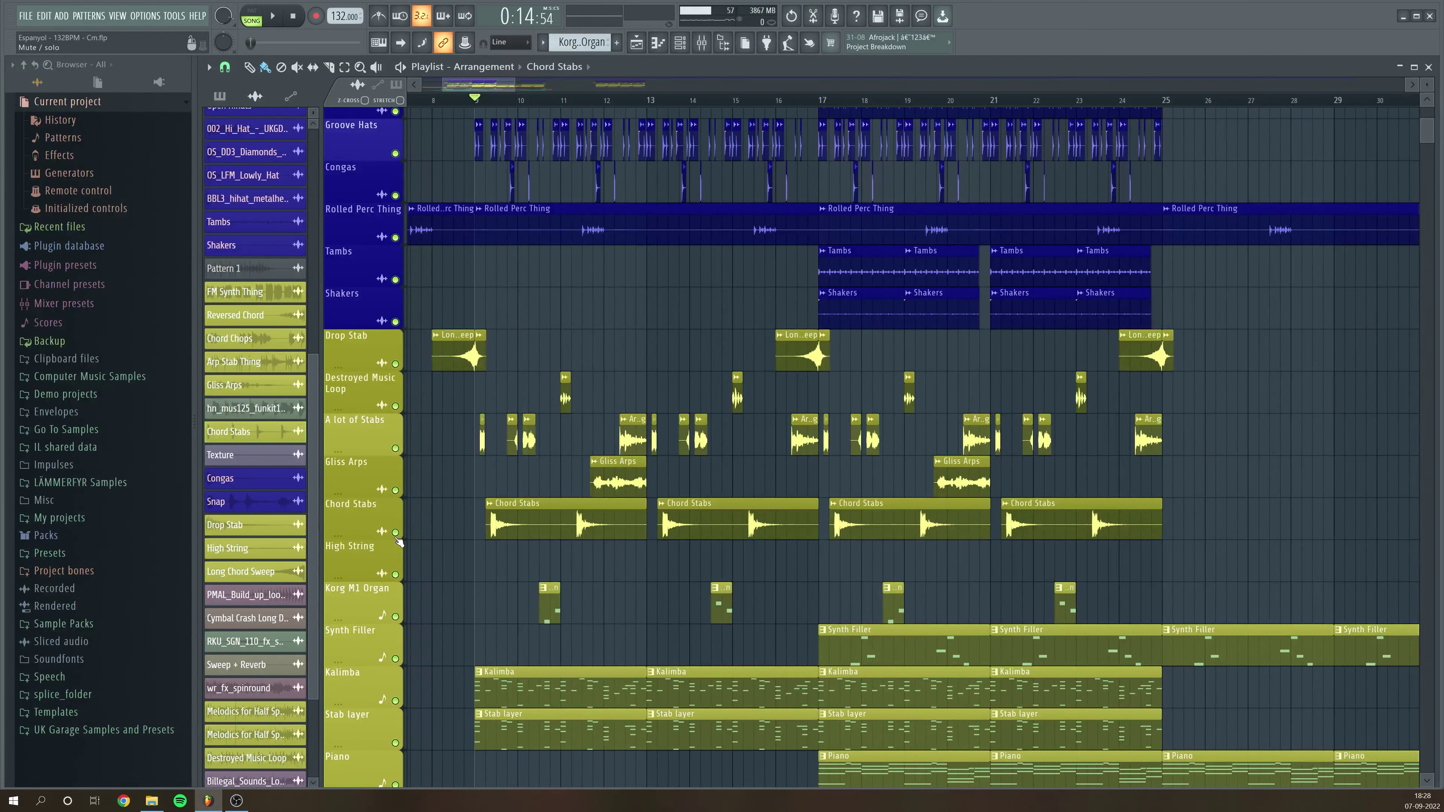
key(space)
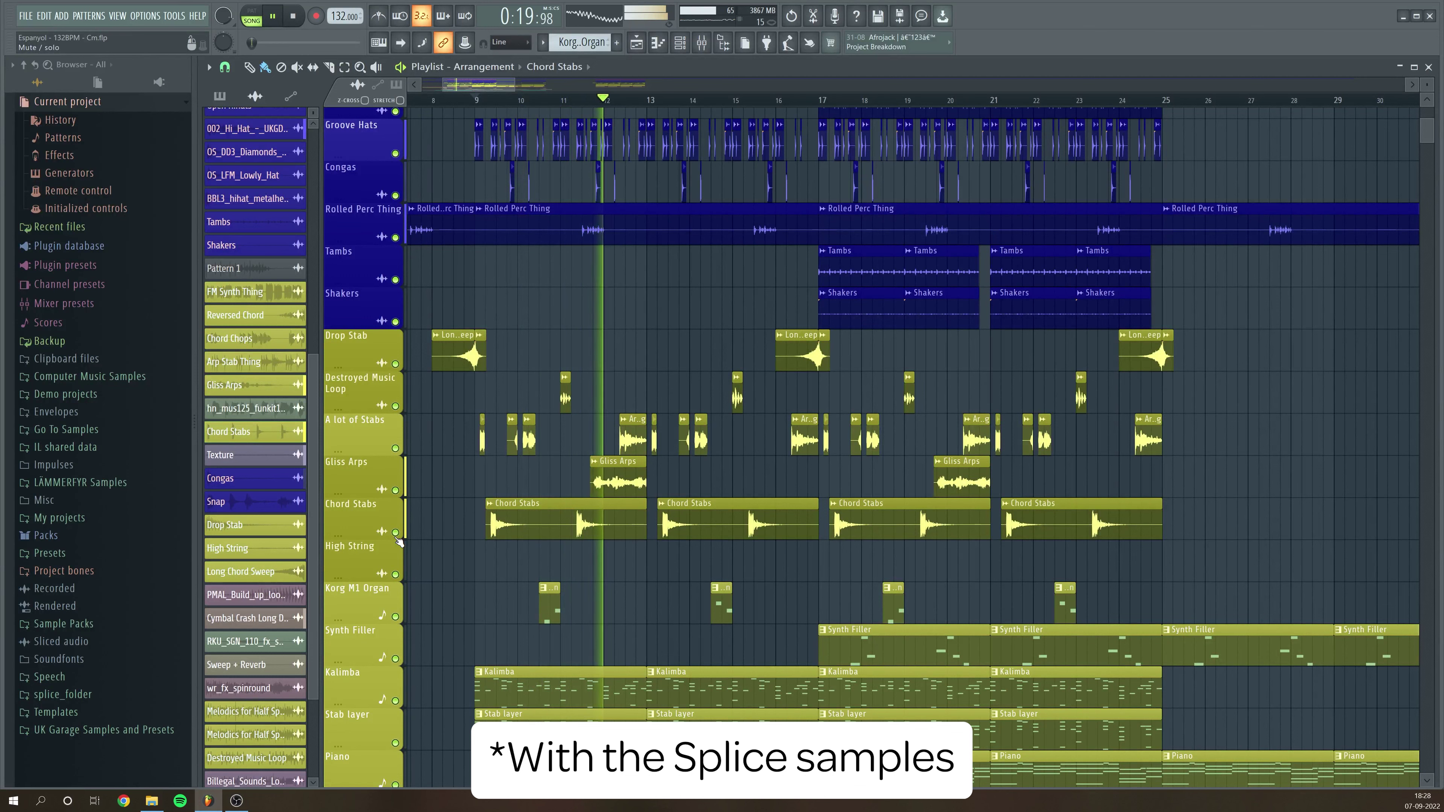
key(space)
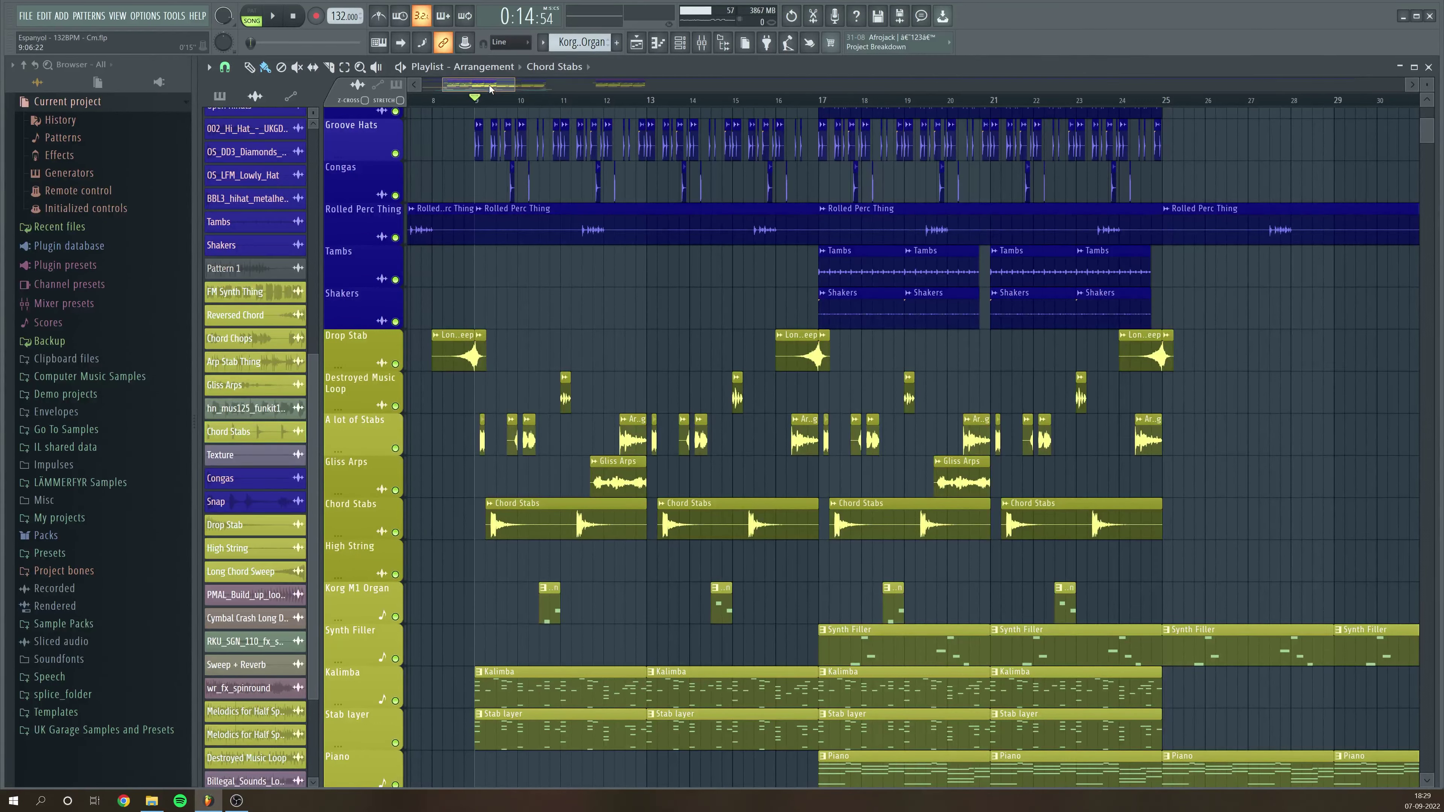
drag(490, 87, 493, 86)
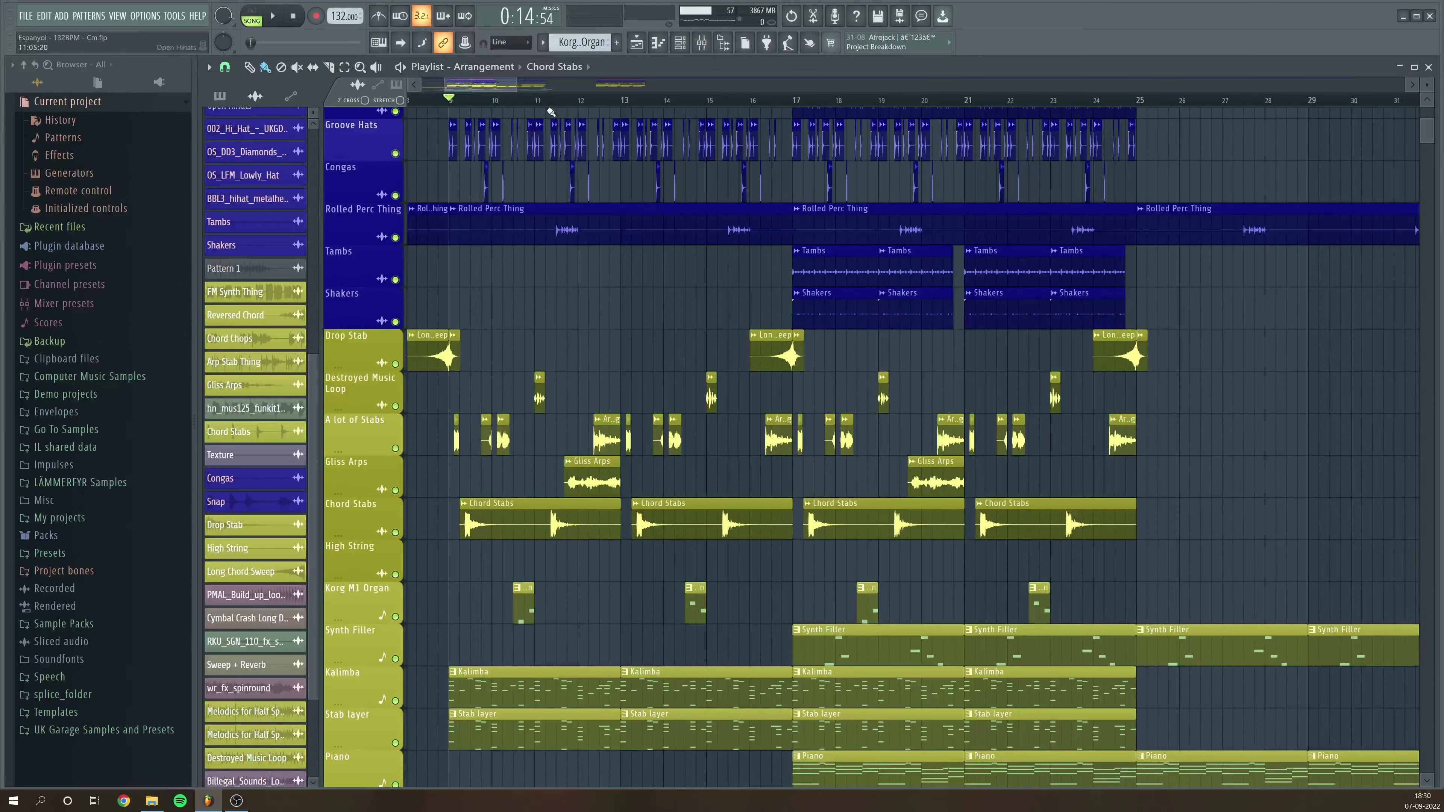
mouse_move(517, 85)
mouse_down()
mouse_move(548, 85)
mouse_move(531, 90)
mouse_up()
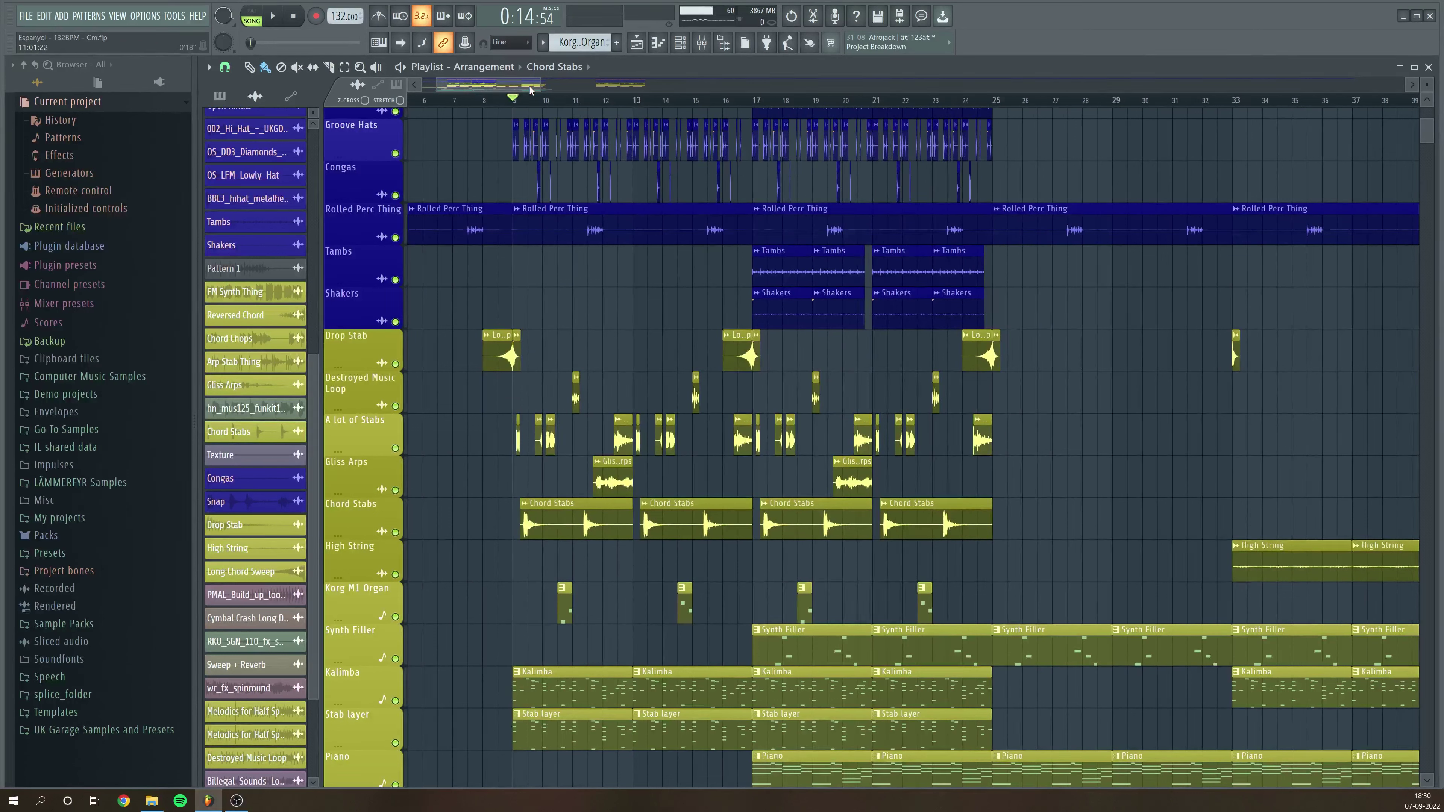